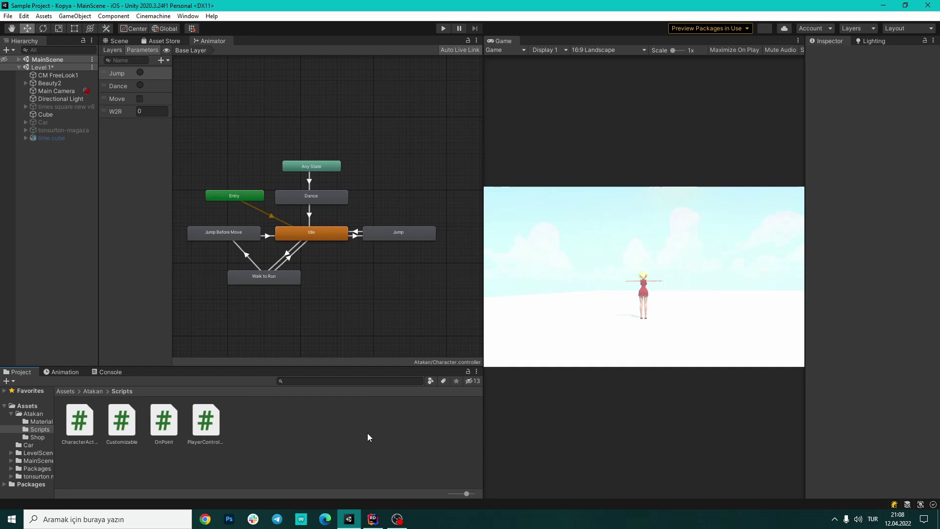
Maximize the Animator window and center and zoom in on the state graph
left_click(367, 307)
key("shift+space")
middle_click_drag(314, 319, 518, 357)
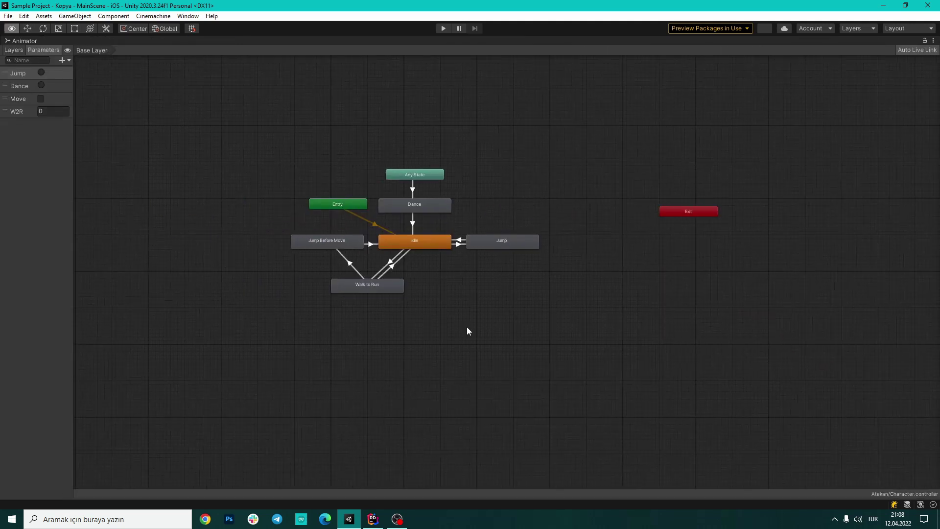
scroll(507, 346, "up", 3)
scroll(489, 307, "up", 1)
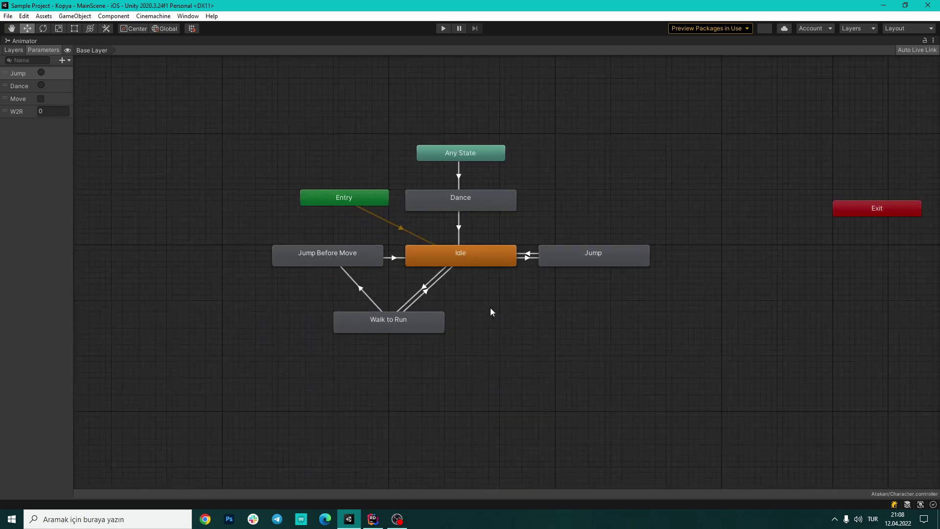
scroll(489, 301, "up", 2)
left_click_drag(484, 297, 485, 311, "alt")
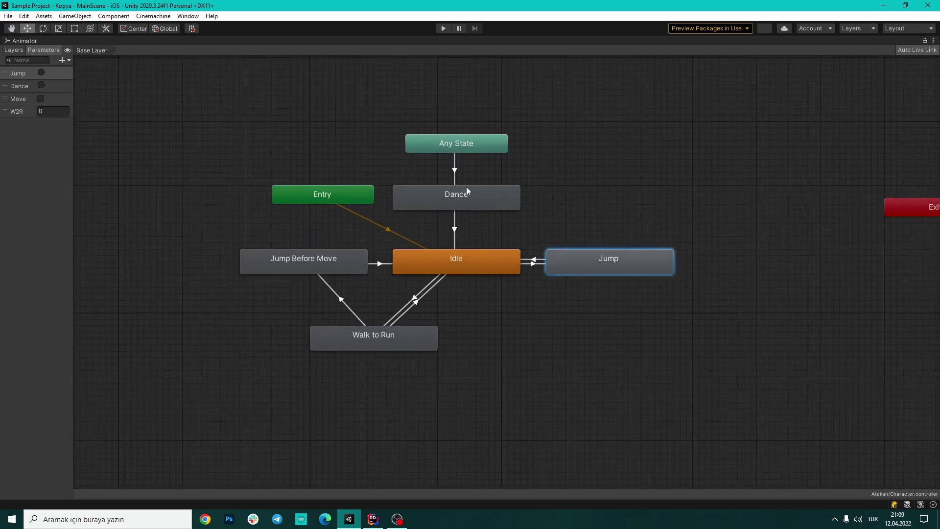
Check the Dance, Jump, Walk to Run, Jump Before Move and Idle states
left_click(512, 190)
left_click(631, 258)
left_click(392, 334)
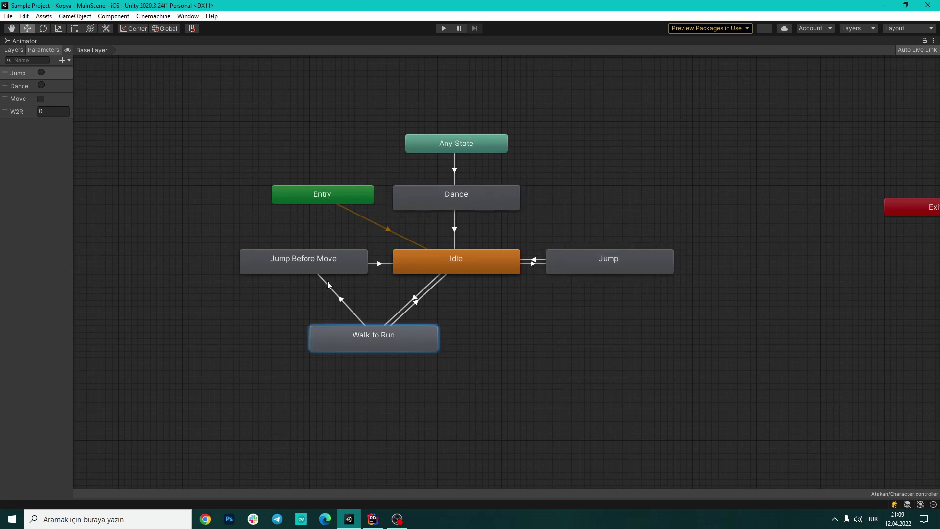
left_click(276, 263)
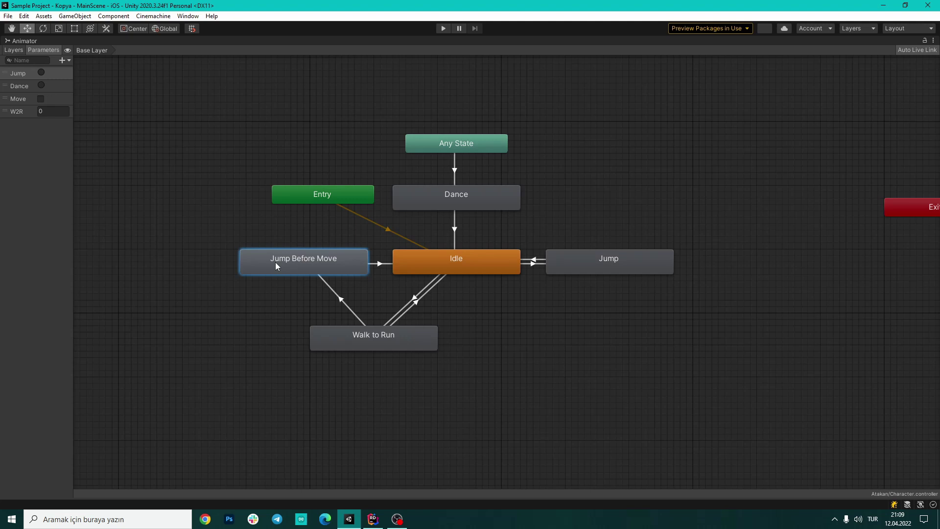
left_click(468, 263)
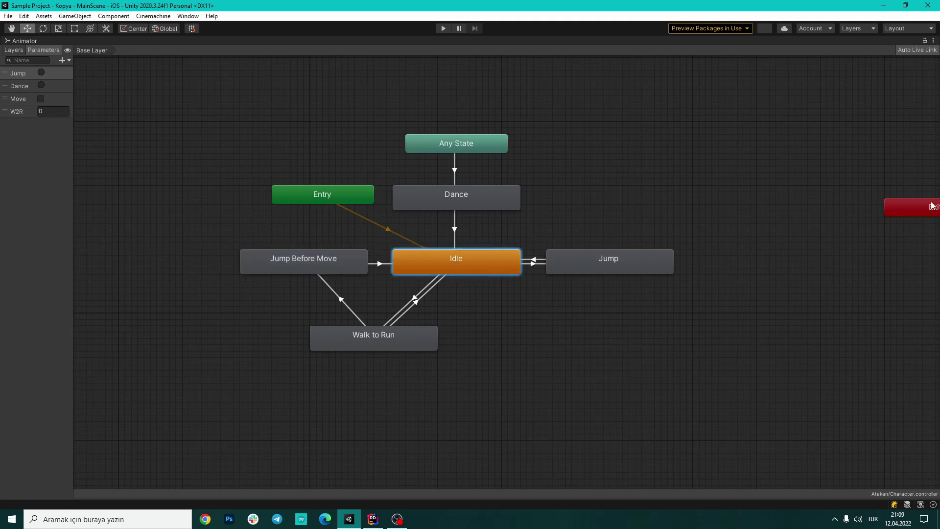
Move the Exit node beside Any State and review the Any State→Dance and Dance→Idle transitions
left_click_drag(933, 206, 671, 167)
left_click(533, 342)
left_click(455, 147)
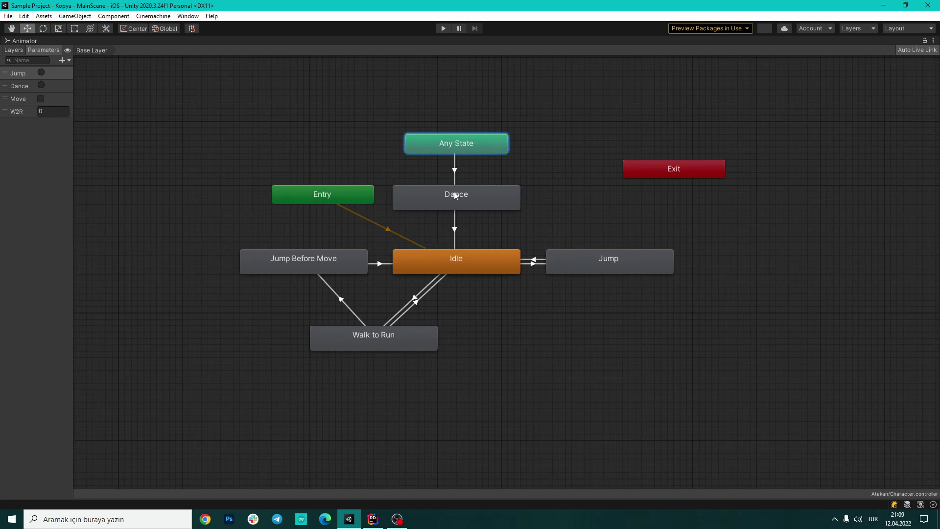
left_click(453, 175)
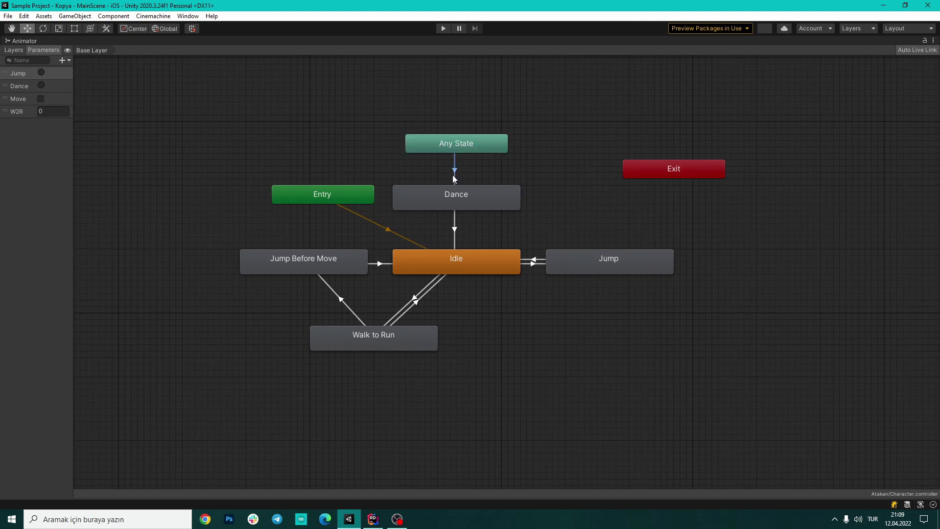
left_click(455, 228)
key("shift+space")
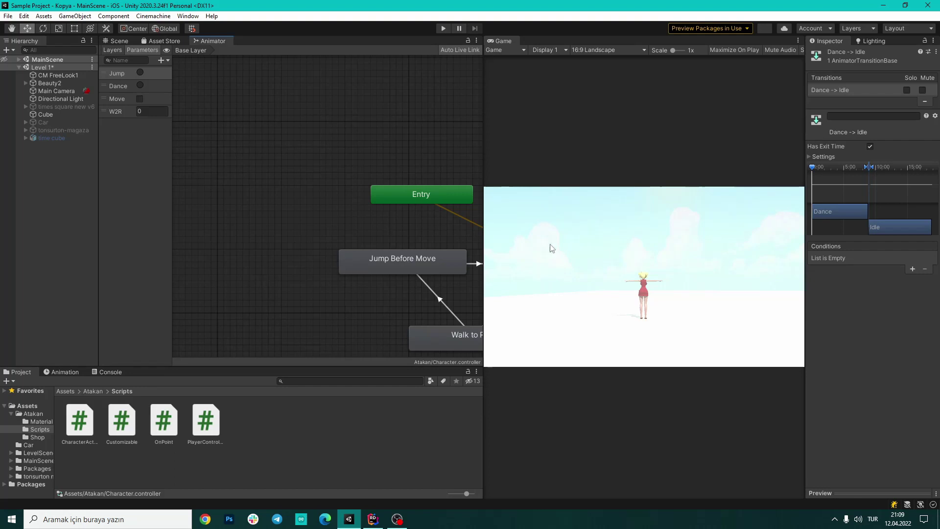
Check the Dance and Move parameters, leave W2R at 0, and inspect the Any State node
scroll(319, 280, "down", 5)
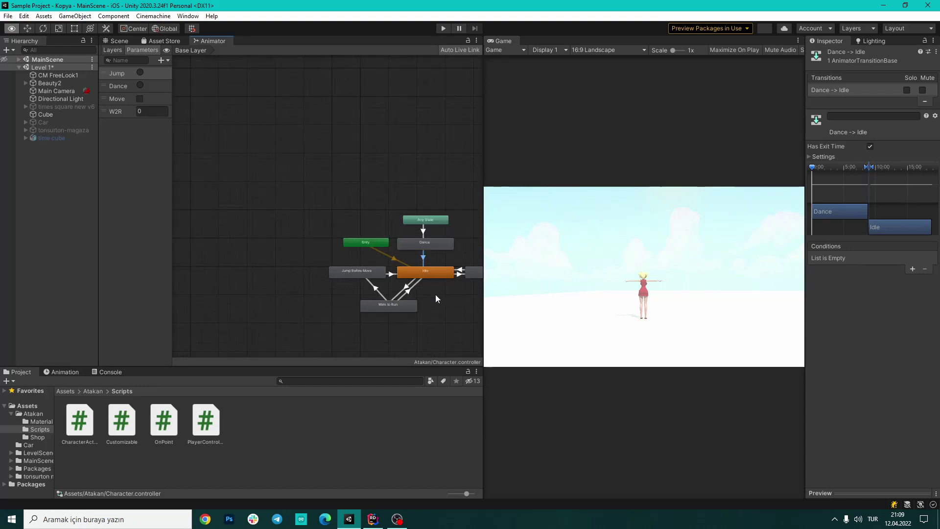
middle_click_drag(436, 295, 362, 298)
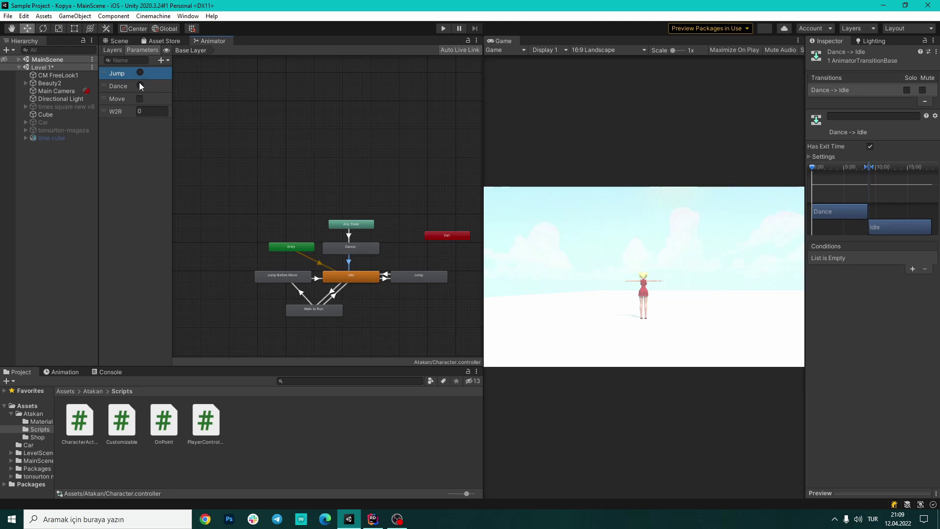
left_click(139, 83)
left_click(138, 98)
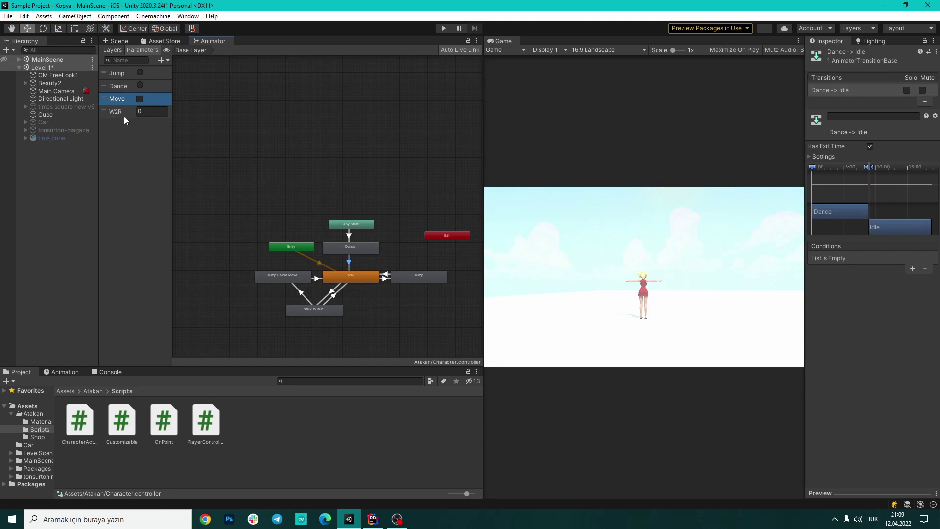
left_click(141, 113)
left_click(215, 115)
left_click(351, 225)
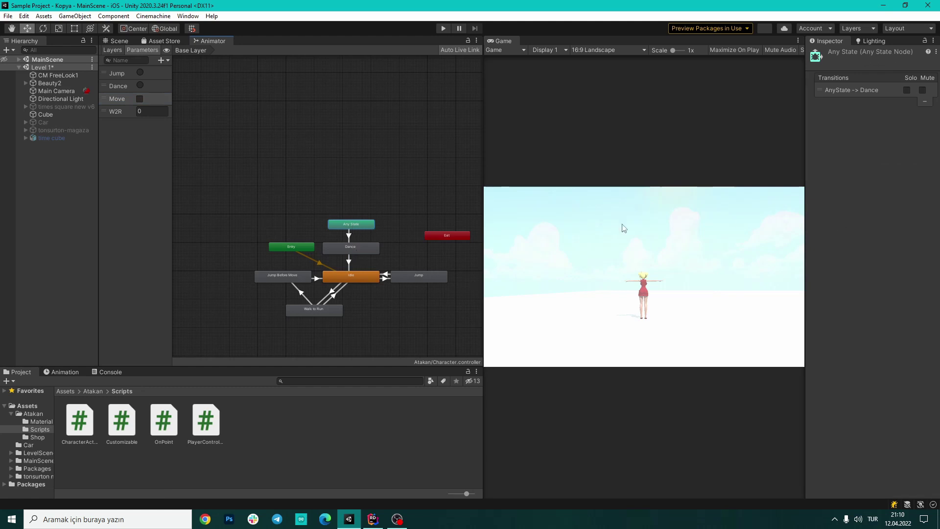
Select the Any State→Dance transition after checking the Dance state
scroll(371, 322, "up", 1)
scroll(371, 322, "up", 1)
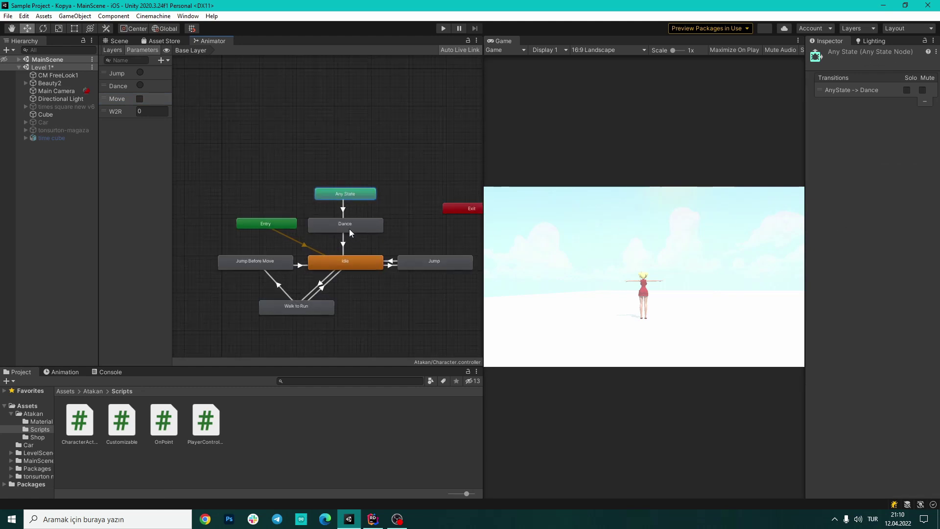
left_click(350, 230)
left_click(368, 193)
left_click(344, 211)
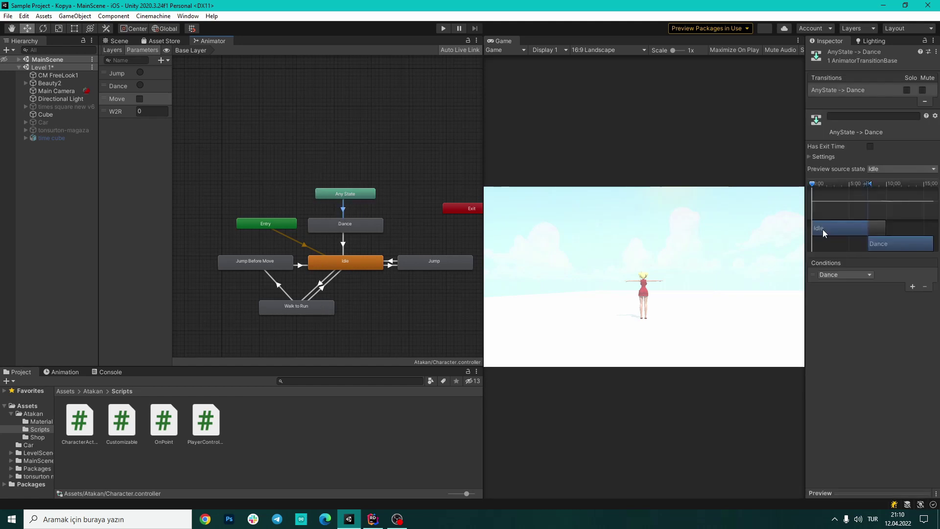
Keep Dance as its condition, expand timing settings, then review Dance→Idle (exit time 1, 0.25 duration)
left_click(831, 277)
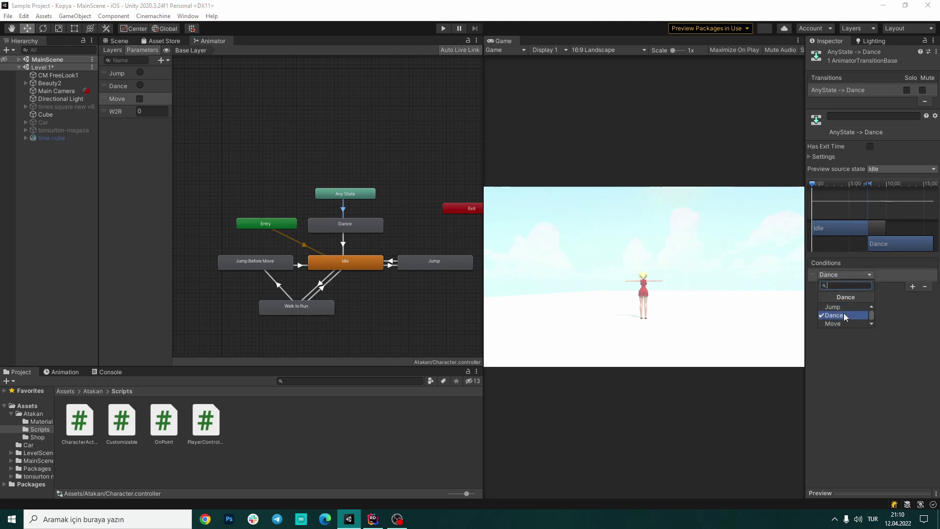
left_click(919, 352)
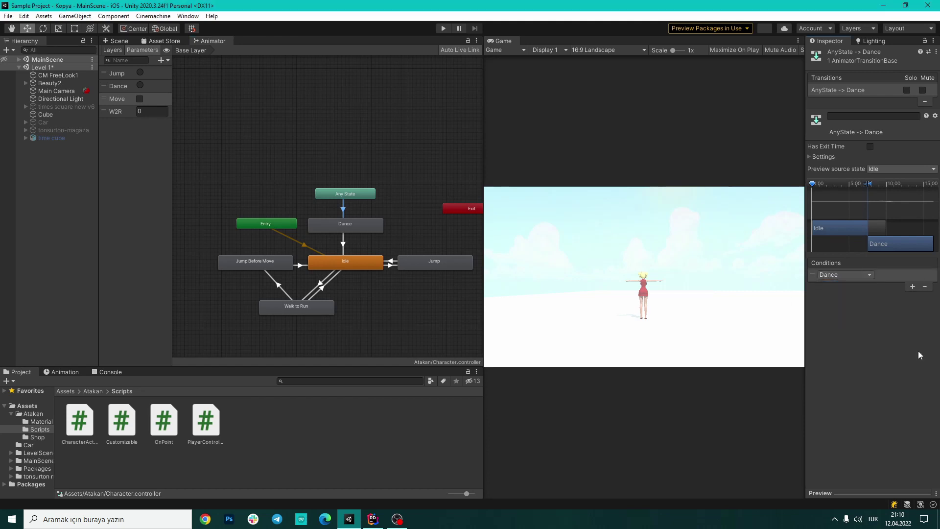
left_click(810, 157)
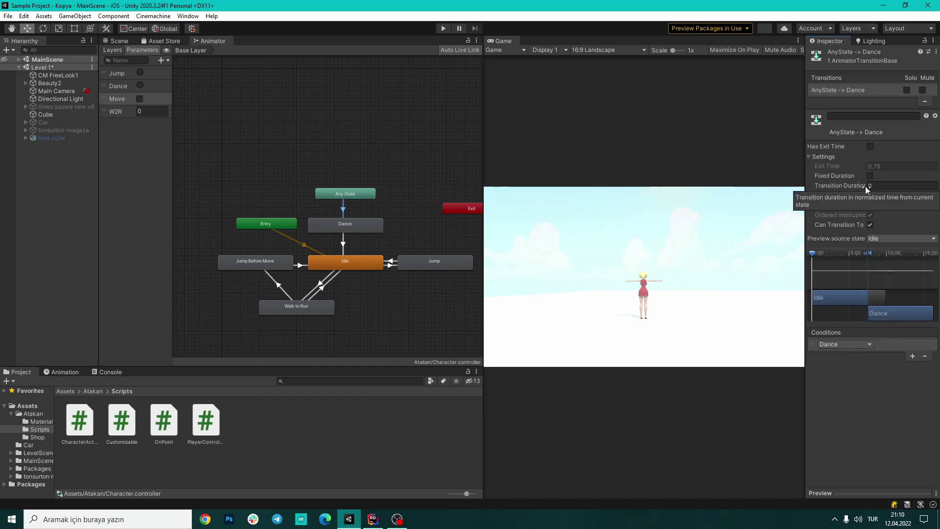
left_click(343, 243)
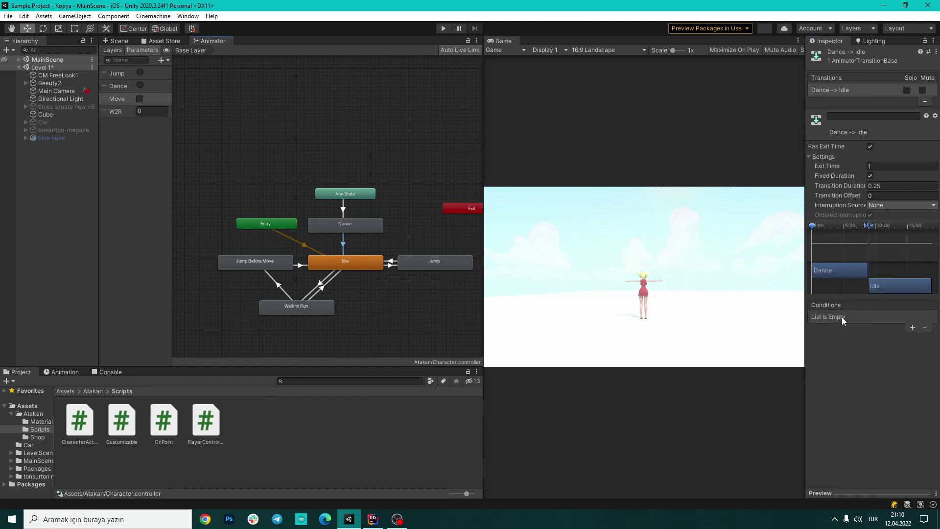
Review the Idle→Jump and Jump→Idle transitions, plus Idle→Walk to Run (duration 0.3, Move true)
left_click(390, 266)
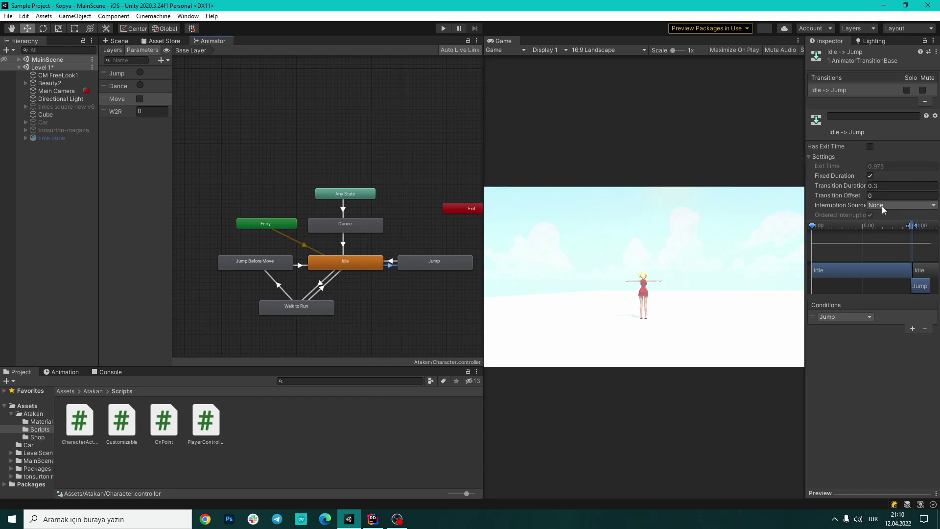
left_click(392, 260)
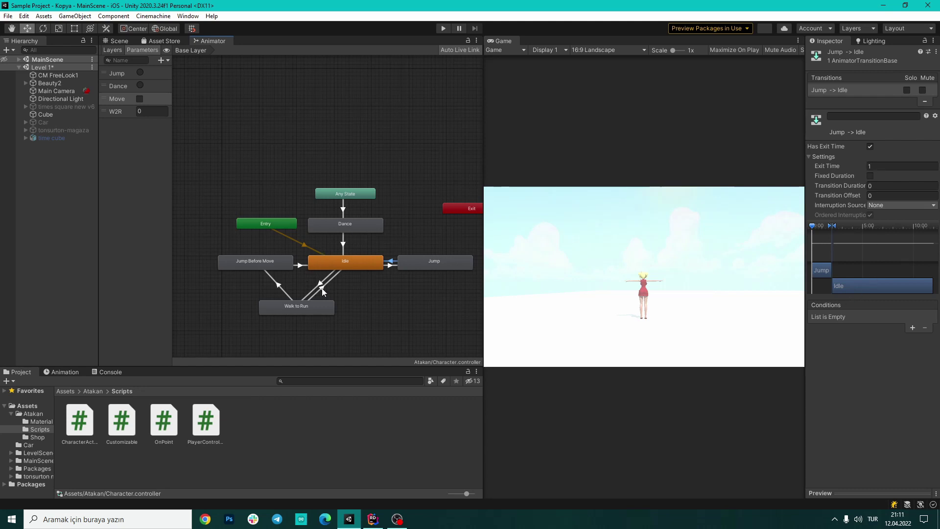
left_click(320, 288)
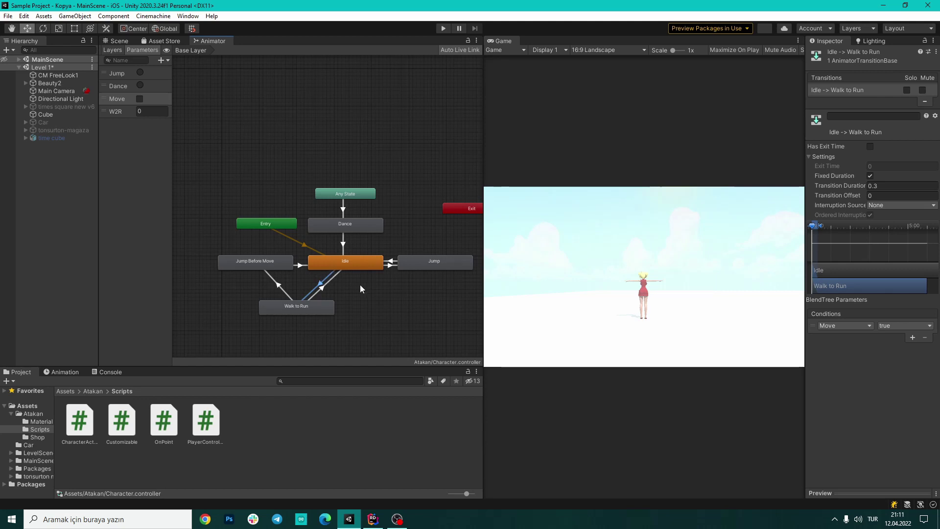
Review the Walk to Run→Idle and →Jump Before Move transitions, then the Jump and Jump Before Move states
left_click(325, 285)
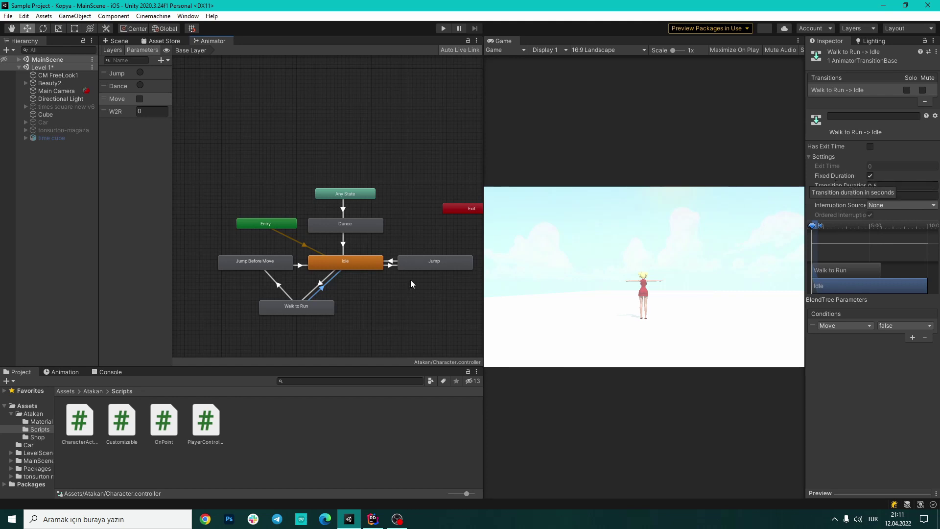
left_click(280, 284)
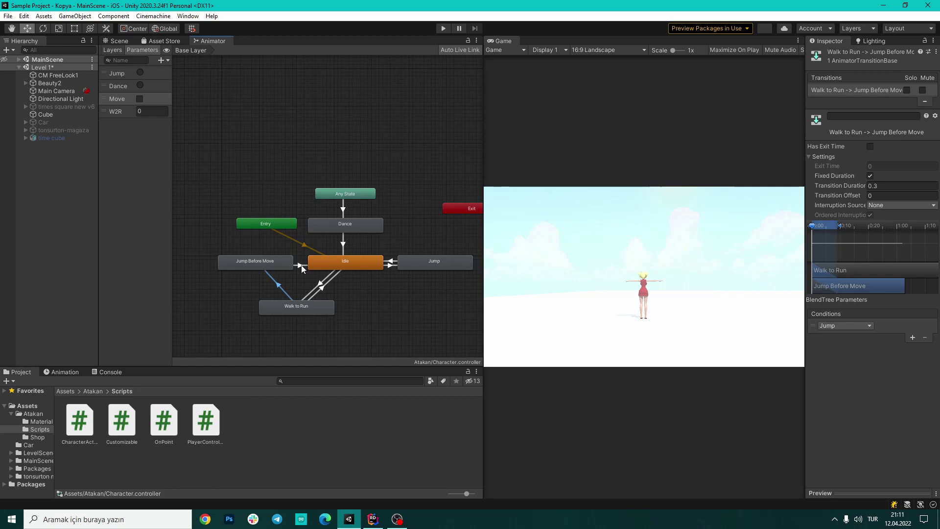
left_click(423, 264)
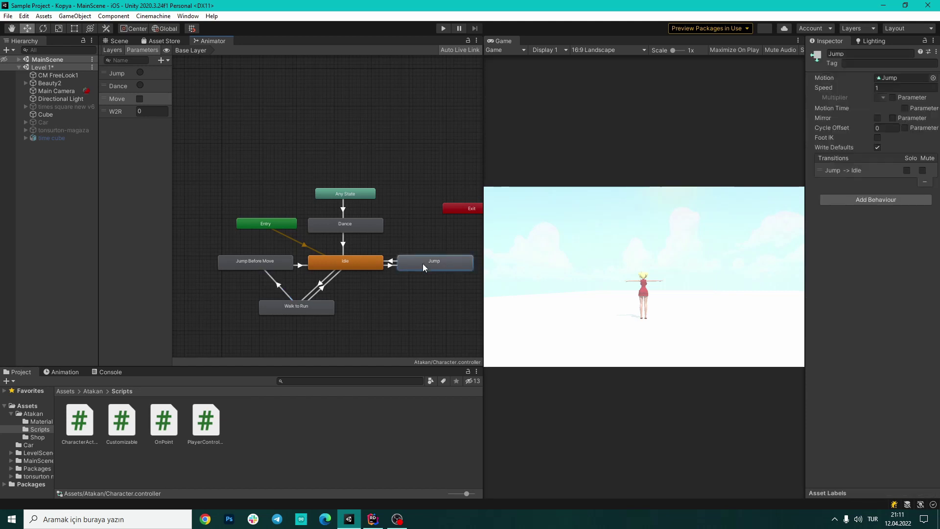
left_click(273, 267)
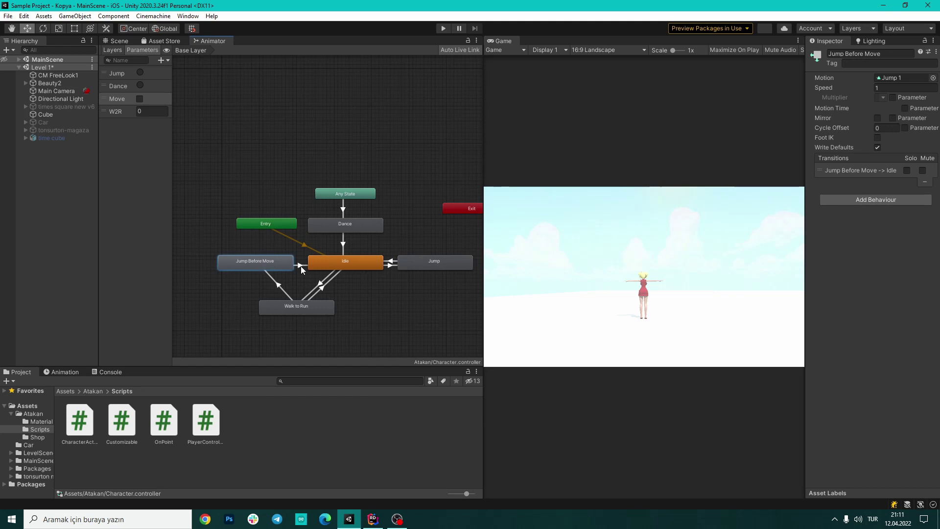
Create a Jump→Walk to Run transition, then delete it
left_click(441, 258)
left_click(298, 309)
right_click(419, 266)
left_click(455, 271)
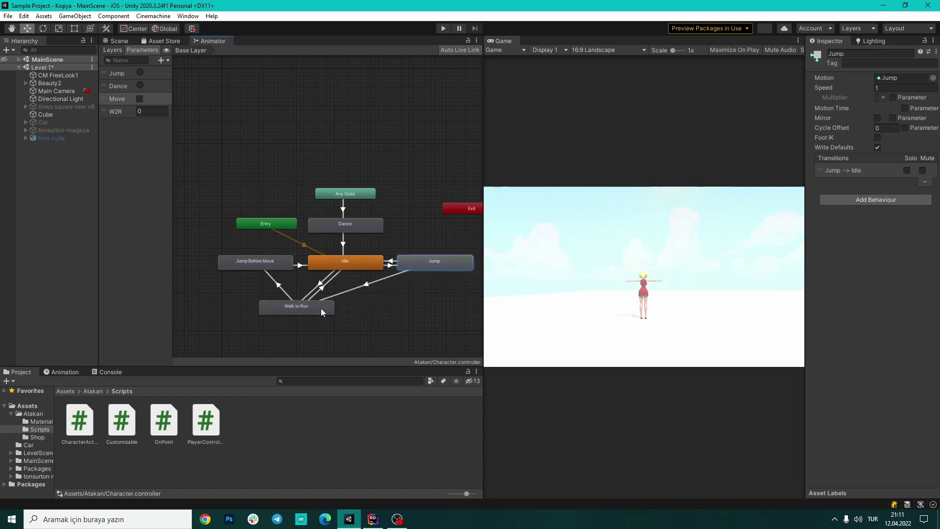
left_click(327, 306)
left_click(364, 283)
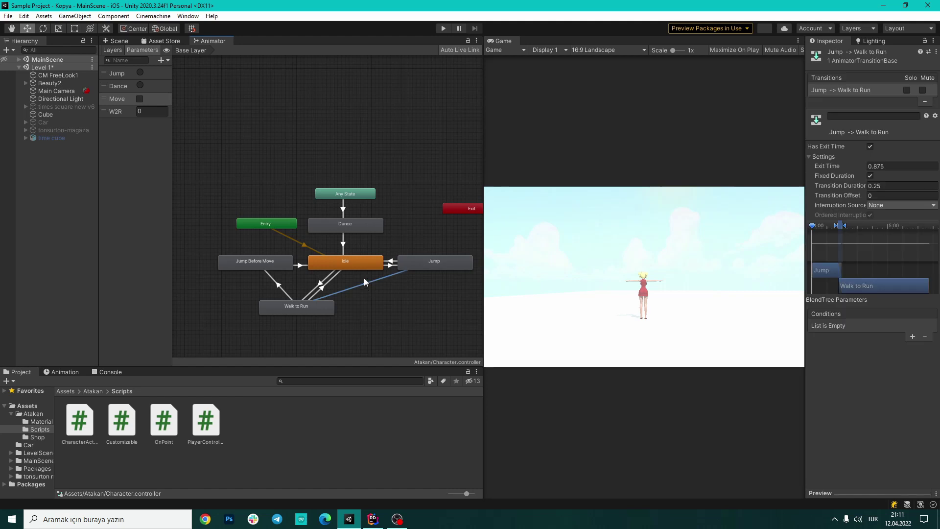
key("Delete")
Check the Jump Before Move→Idle transition, widen the Game view and enter play mode
left_click(292, 307)
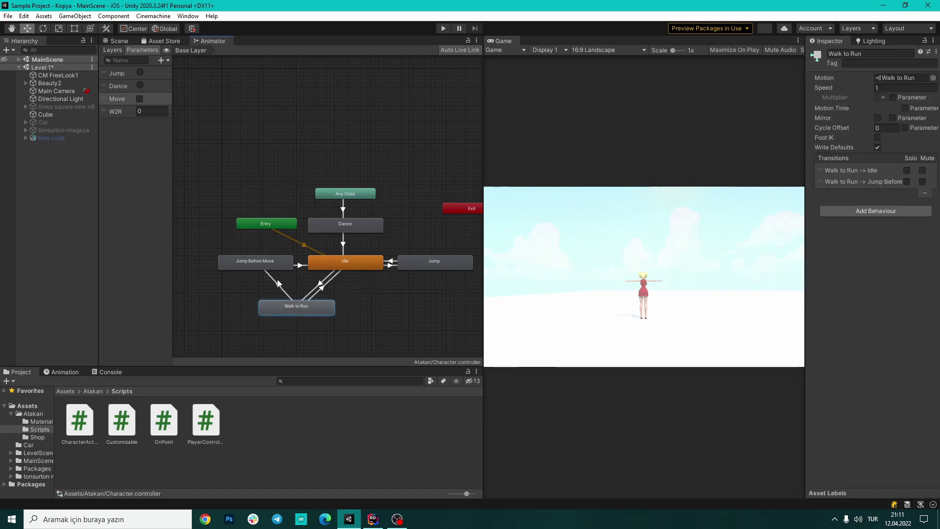
left_click(243, 267)
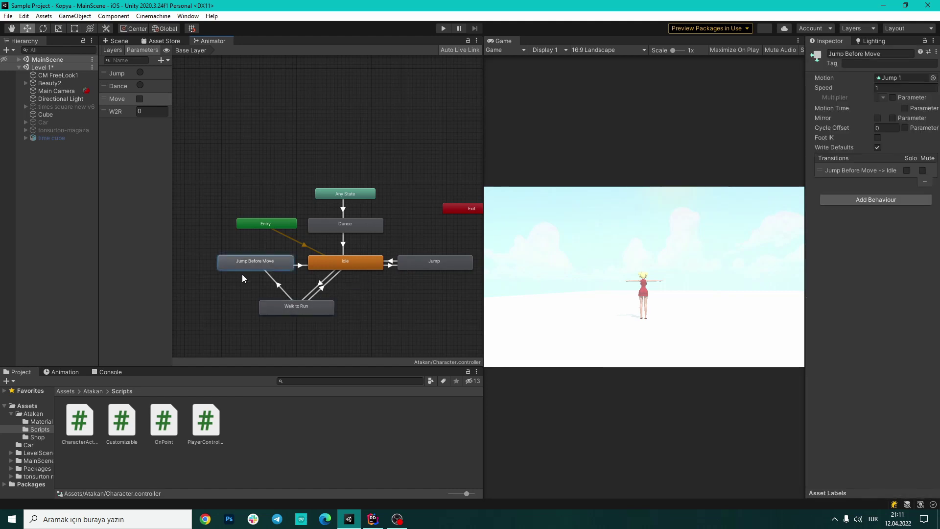
left_click(305, 264)
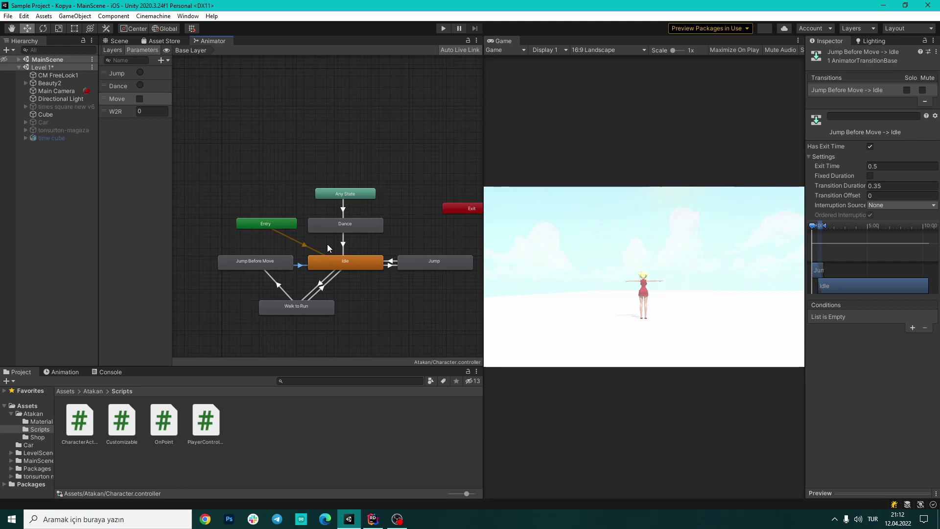
left_click_drag(484, 307, 204, 315)
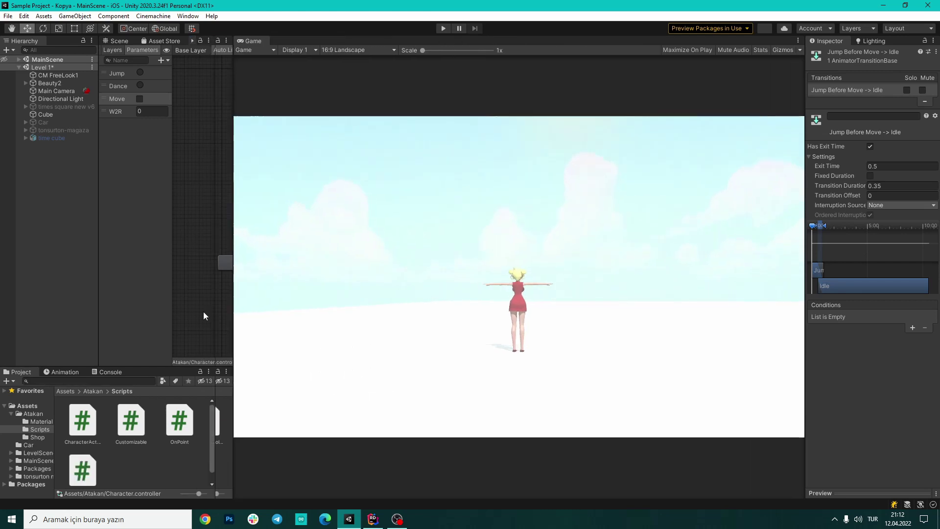
left_click(443, 29)
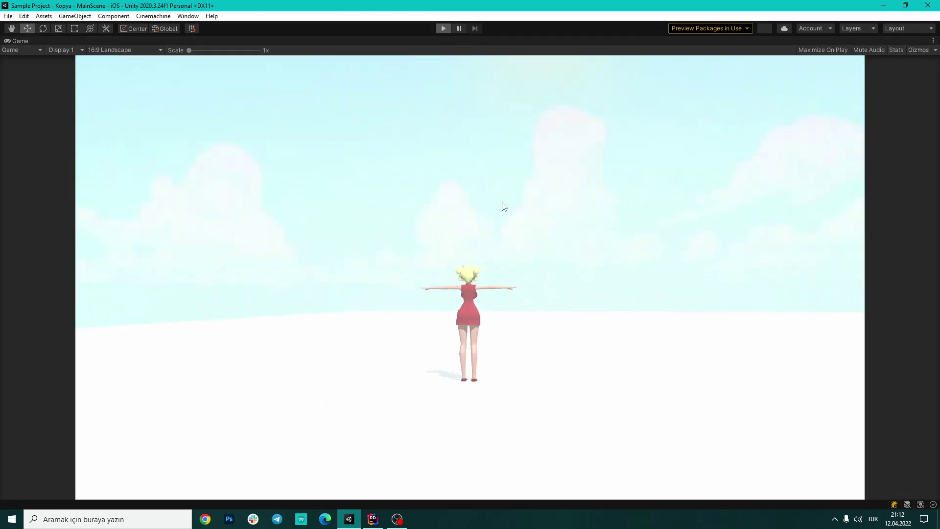
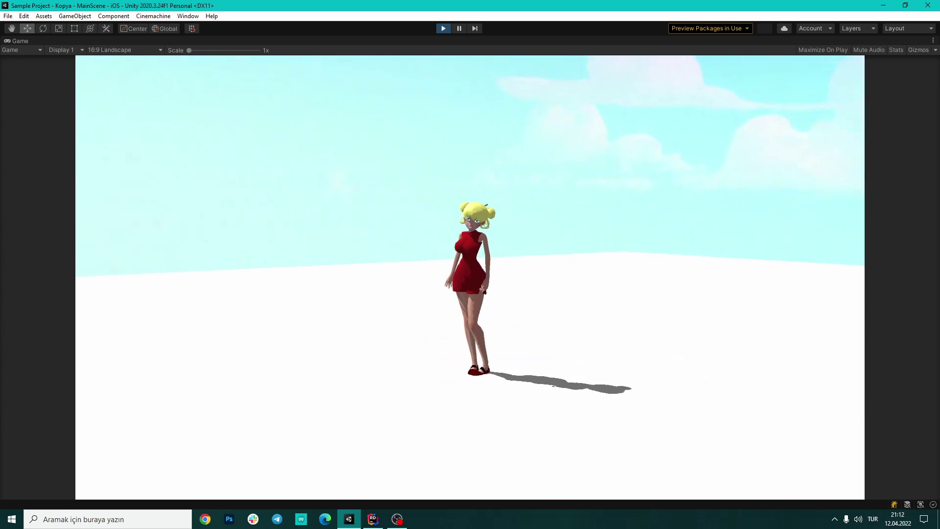
Make the character jump a few times in the running game, then stop Play mode with Ctrl+P
key("space")
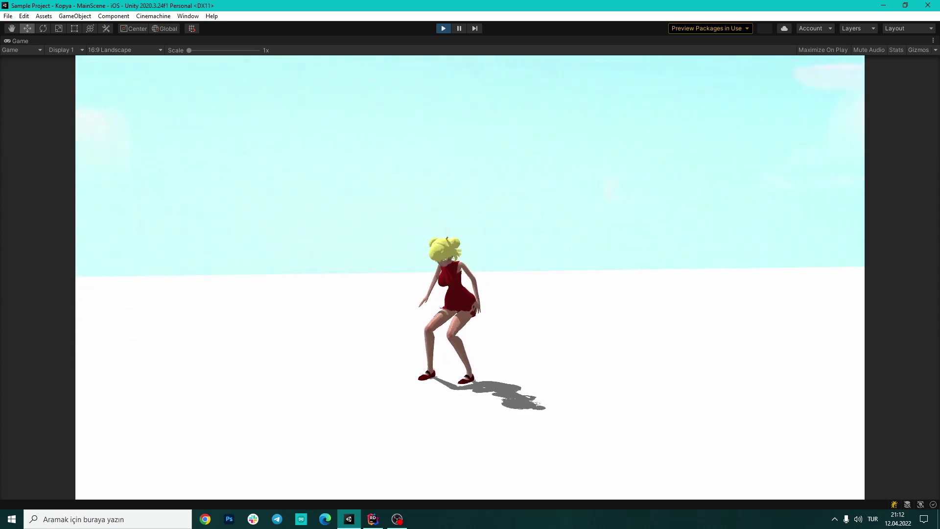
key("space")
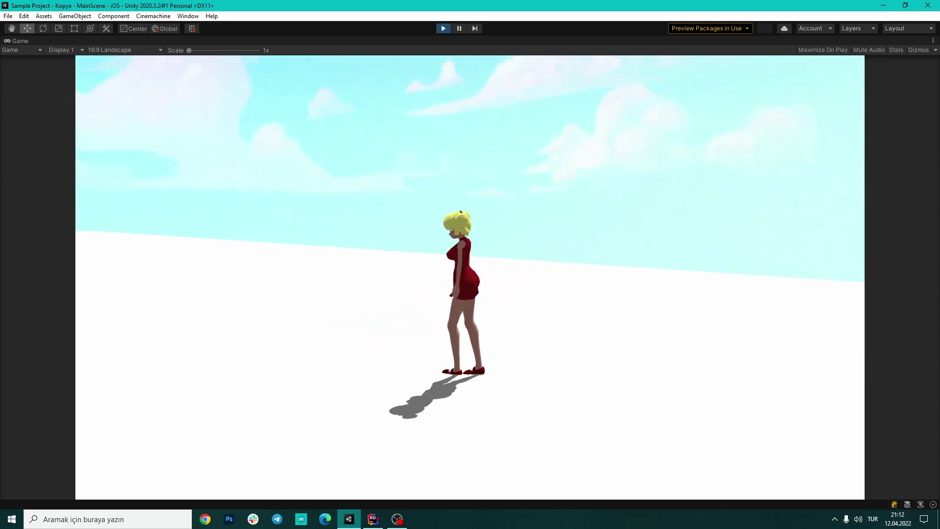
key("space")
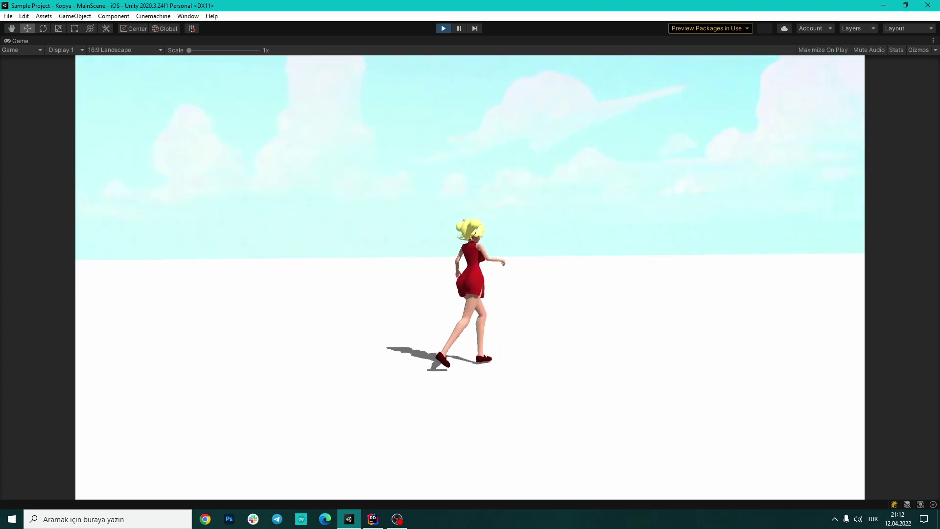
key("ctrl+p")
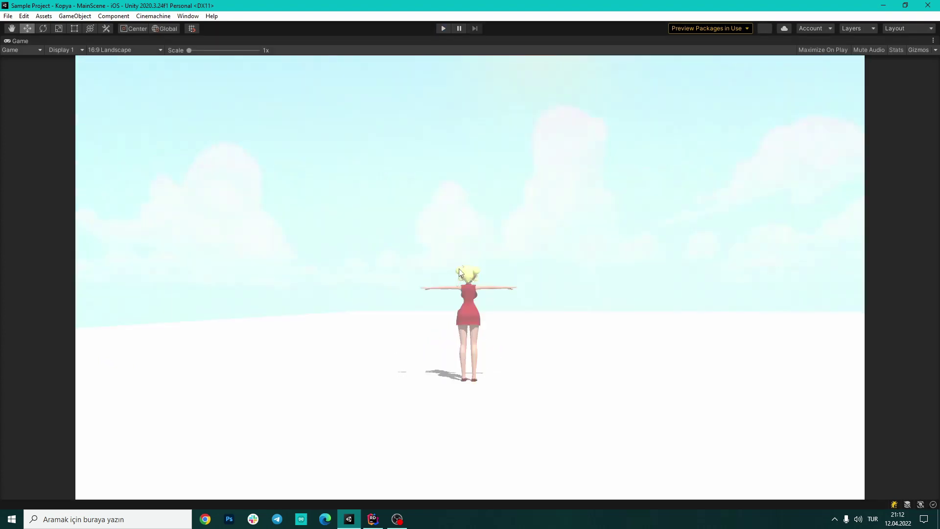
Maximize the Animator, frame the states and open the Walk to Run blend tree
key("shift+space")
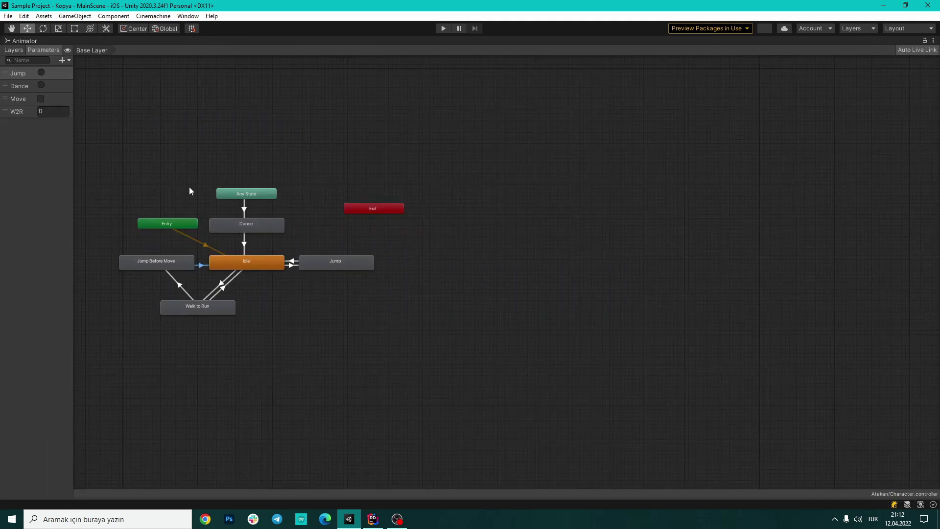
middle_click_drag(272, 309, 450, 299)
scroll(478, 310, "up", 3)
scroll(462, 315, "up", 2)
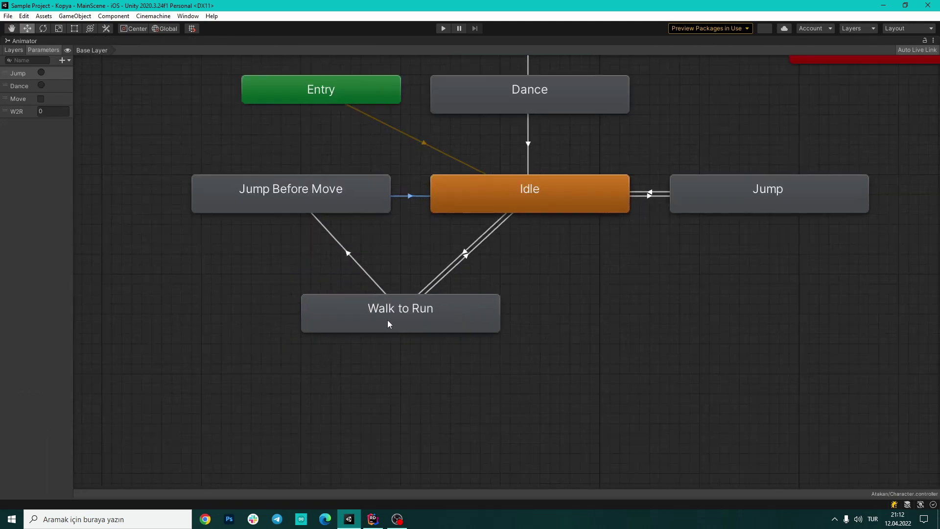
left_click(390, 316)
scroll(393, 316, "down", 4)
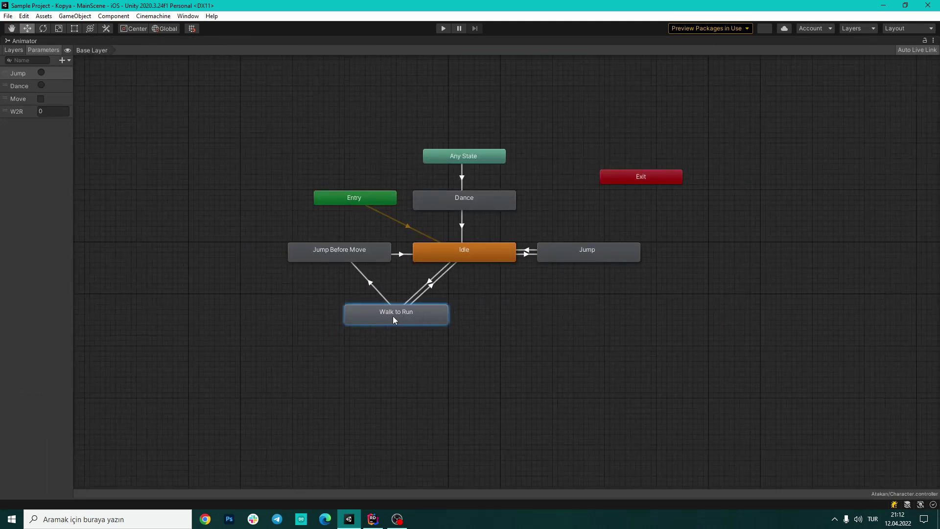
double_click(370, 320)
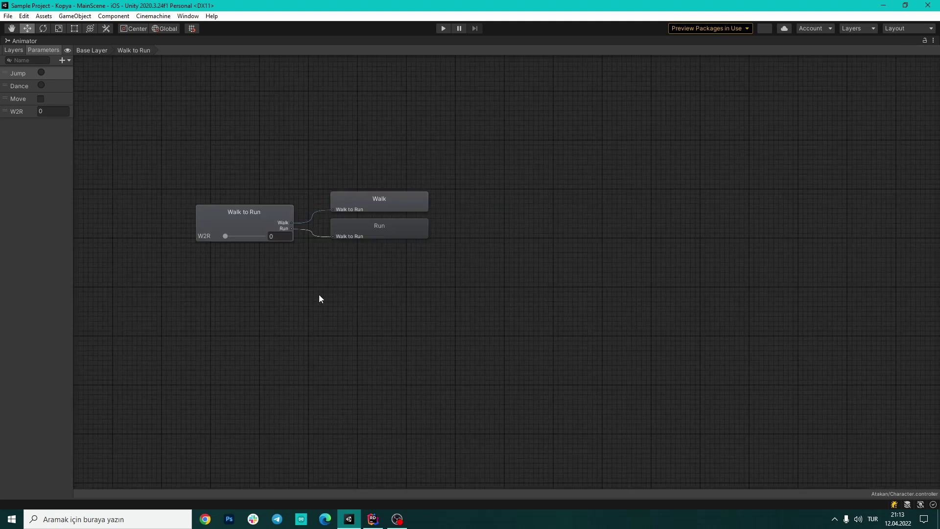
Preview the blend by sweeping W2R between 0 (Walk) and 1 (Run), then restore the layout
middle_click_drag(222, 280, 409, 304)
scroll(459, 275, "up", 2)
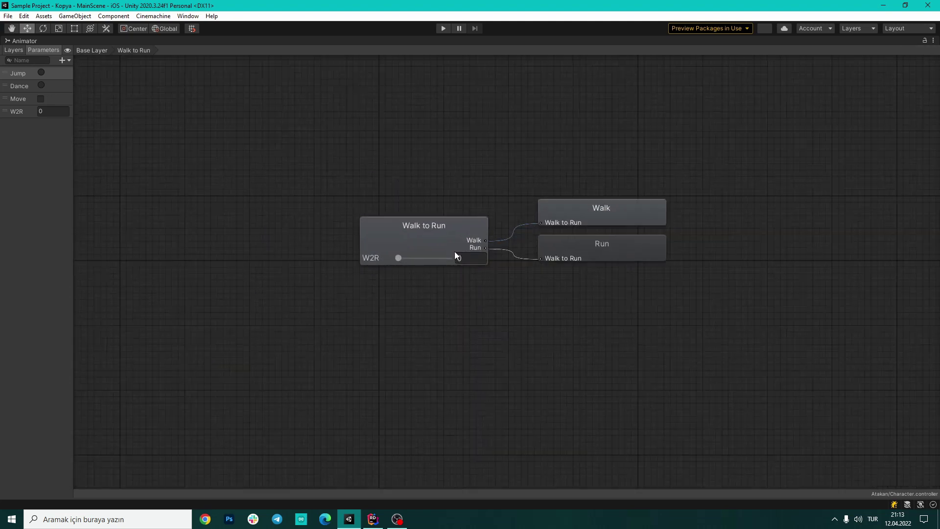
scroll(456, 255, "up", 1)
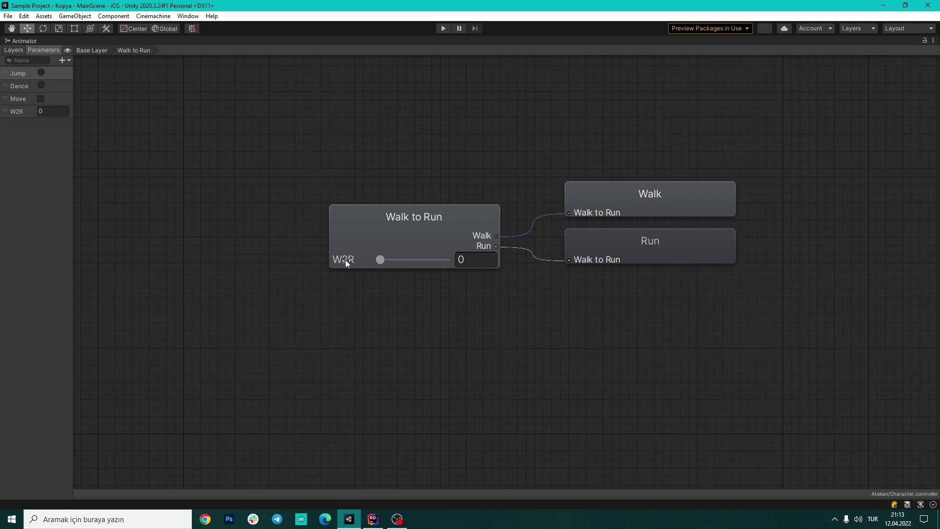
left_click_drag(381, 261, 520, 257)
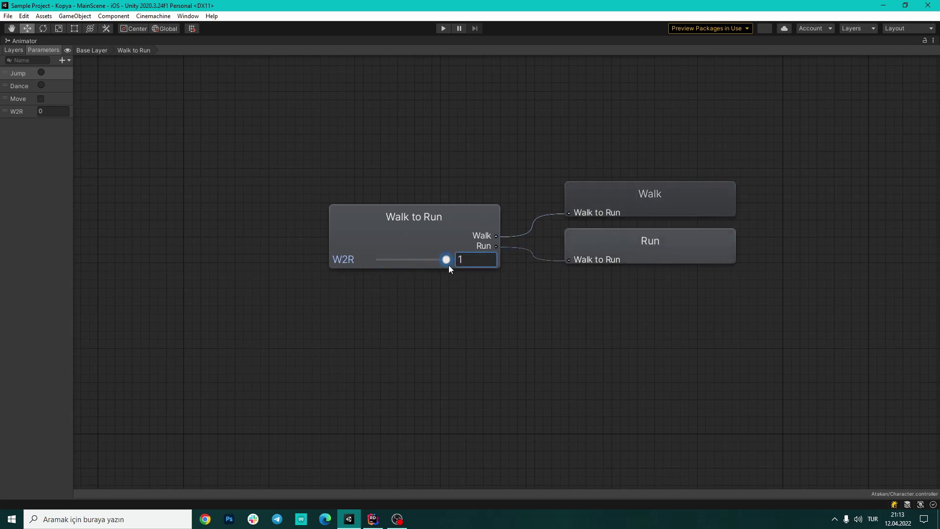
left_click_drag(448, 266, 322, 268)
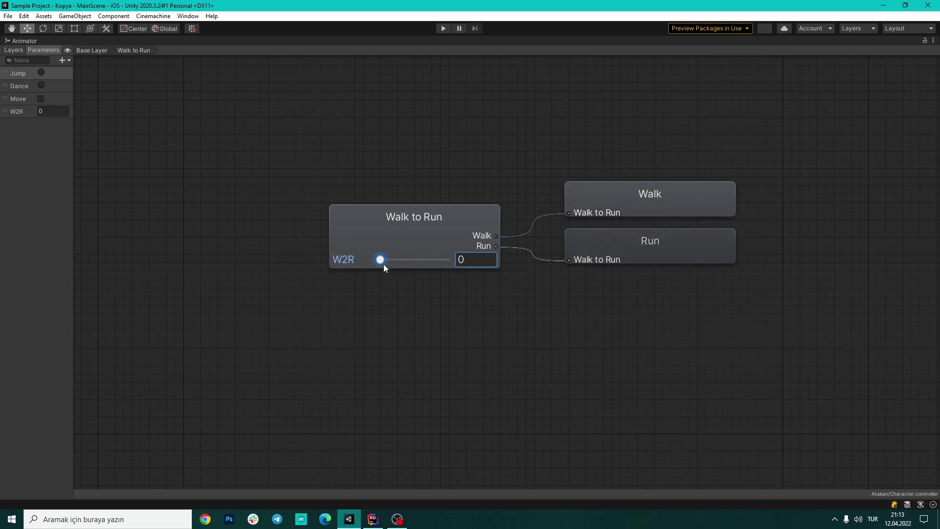
left_click_drag(384, 264, 560, 241)
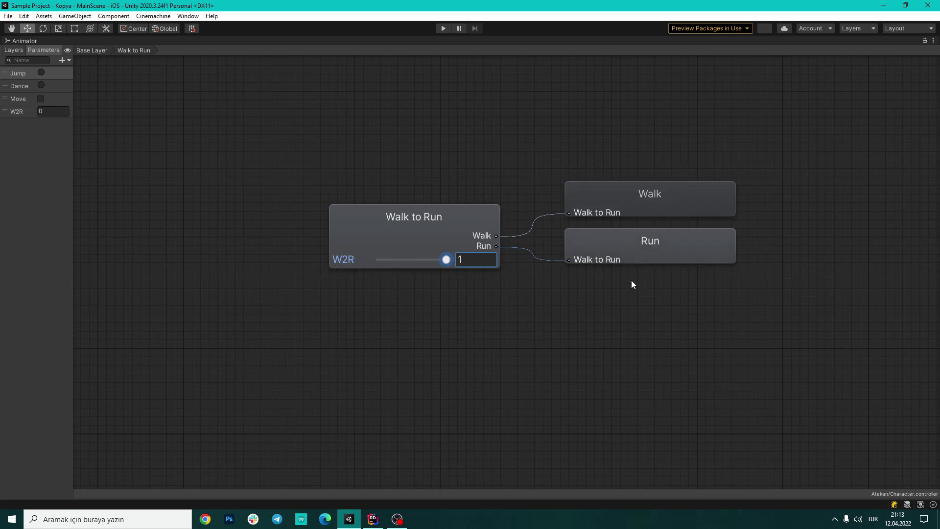
mouse_move(446, 260)
left_mouse_down()
mouse_move(427, 269)
mouse_move(488, 292)
left_mouse_up()
key("shift+space")
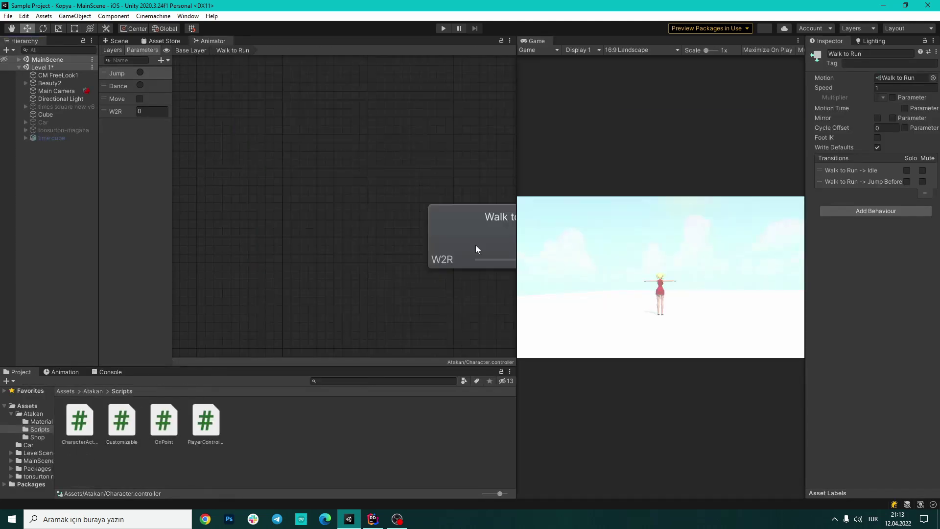
Scrub the W2R marker in the Inspector blend graph to about 0.28, then 0.47
scroll(314, 253, "down", 3)
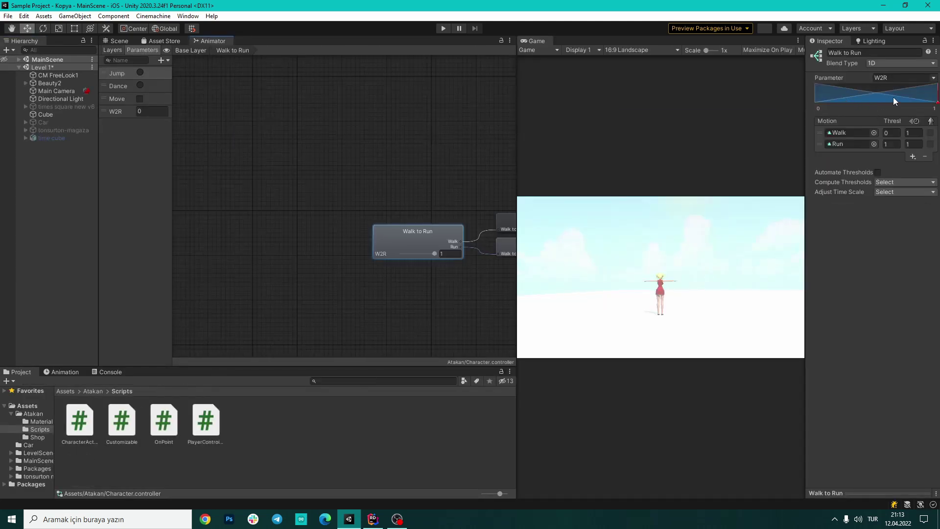
left_click_drag(893, 101, 851, 104)
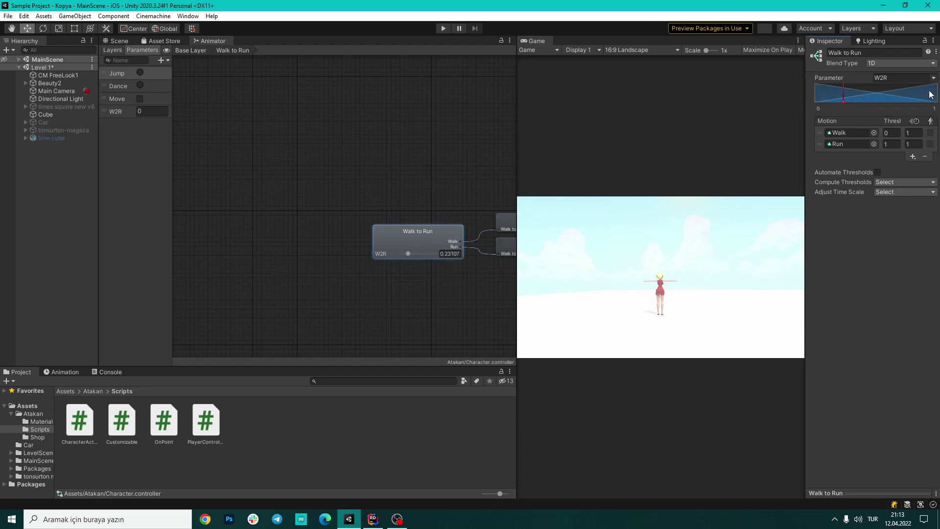
left_click_drag(844, 101, 872, 104)
Reset the blend node's W2R preview to 0 and widen the Game view beside the Animator
scroll(478, 250, "down", 3)
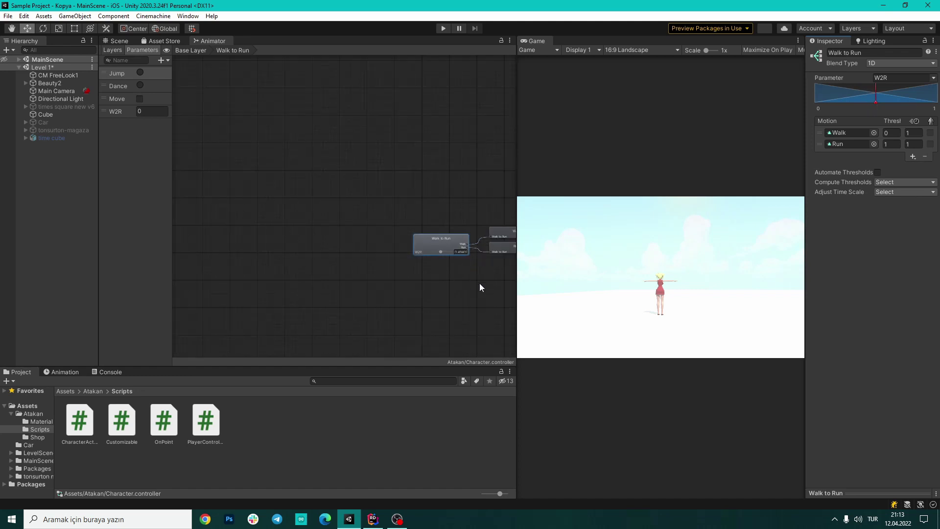
left_click_drag(446, 273, 386, 287, "alt")
scroll(389, 284, "up", 2)
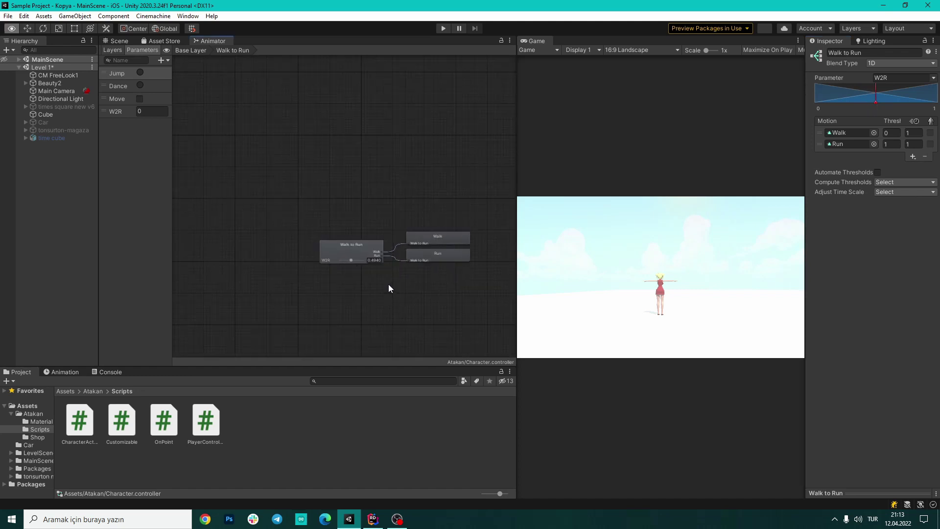
scroll(394, 277, "up", 2)
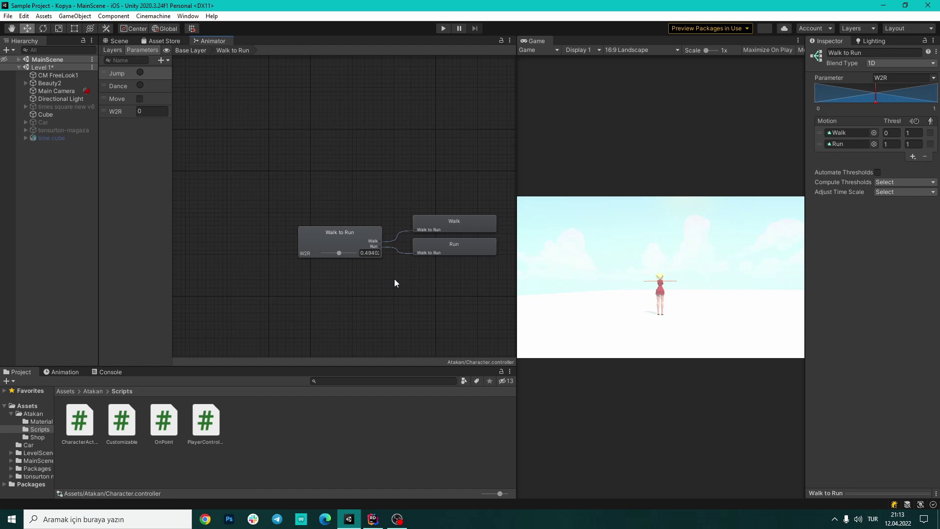
left_click_drag(336, 255, 321, 251)
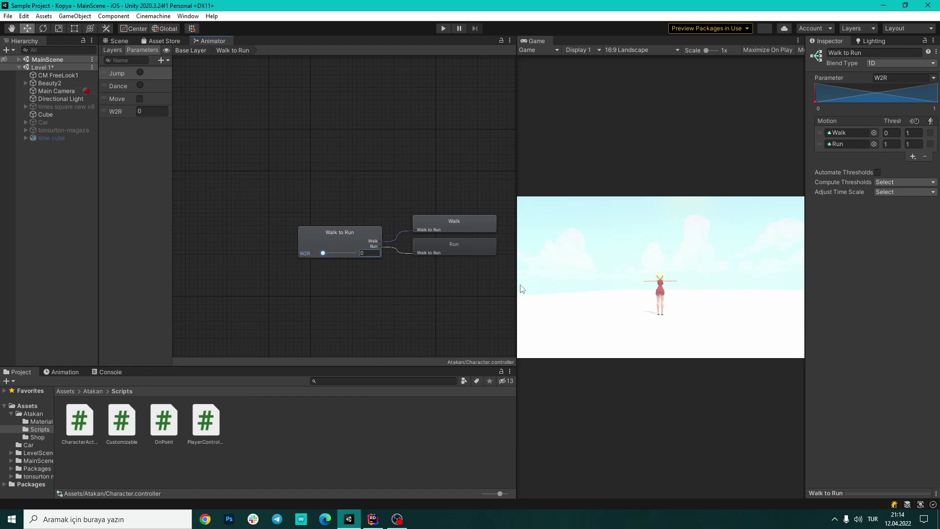
left_click_drag(517, 284, 294, 272)
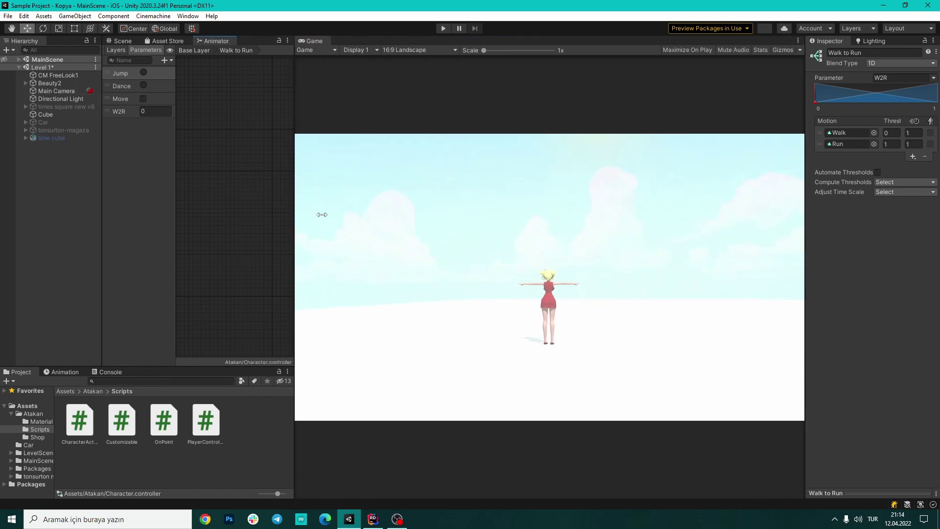
Widen the Animator panel, enter Play mode and select the Beauty2 character
left_click_drag(150, 268, 98, 270)
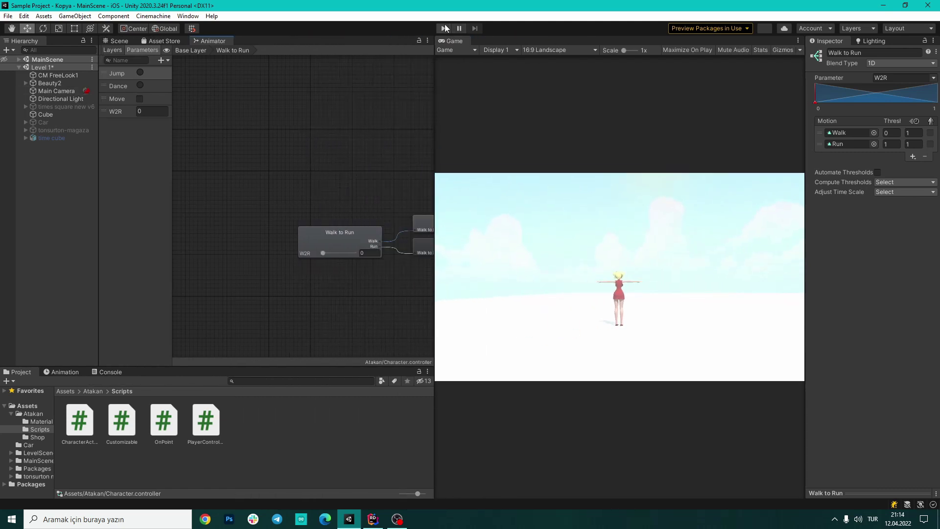
left_click(443, 28)
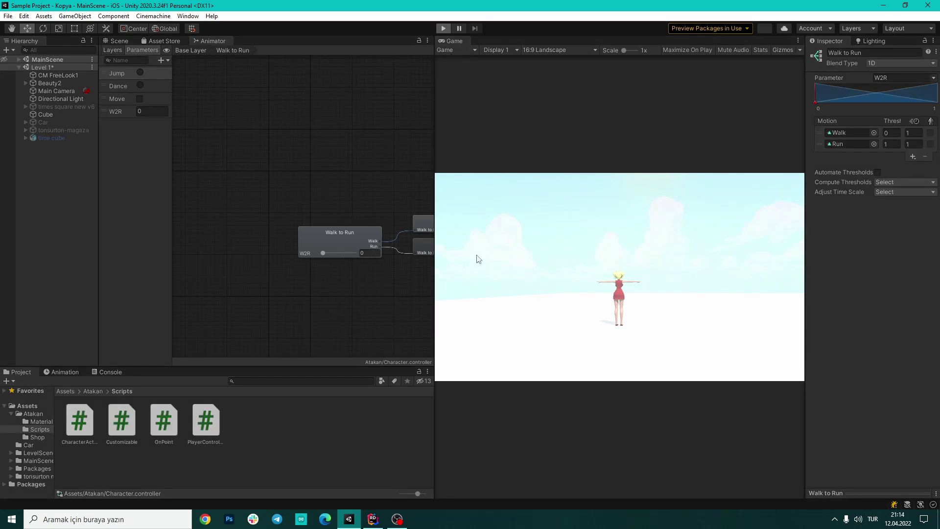
left_click(592, 275)
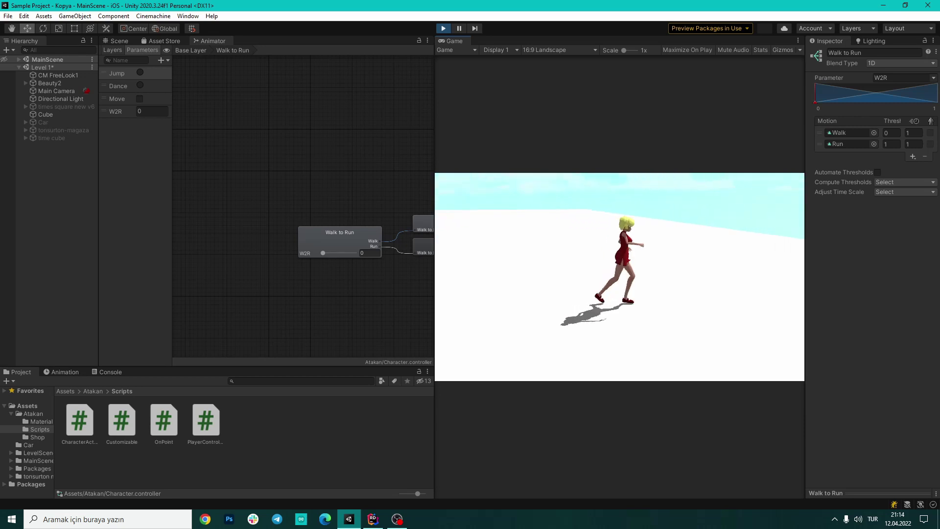
left_click(46, 83)
left_click(620, 277)
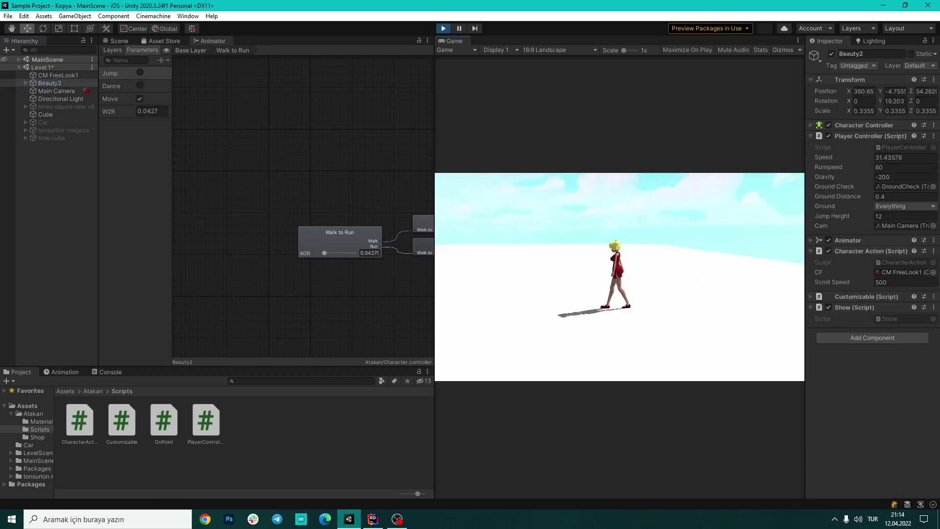
Walk the character forward with W, sprint with Shift to blend into Run, then stop Play mode
key("w")
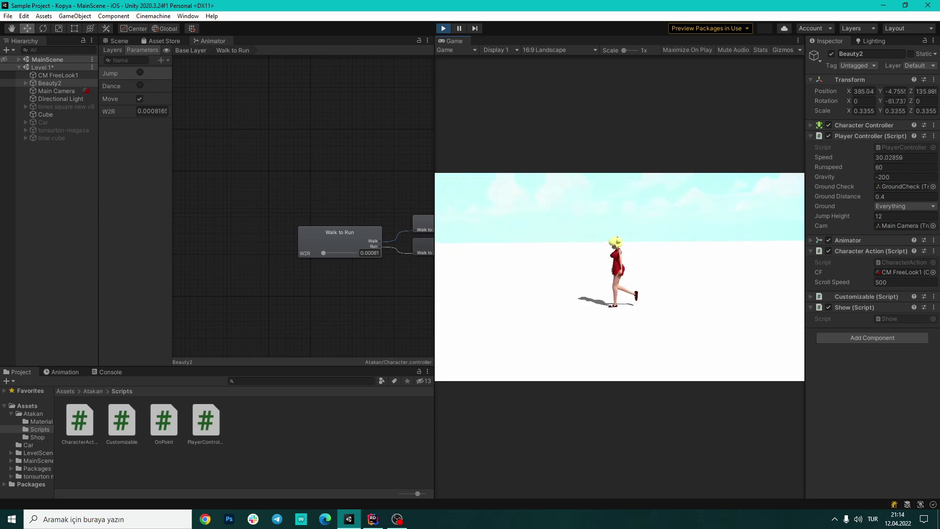
key("shift")
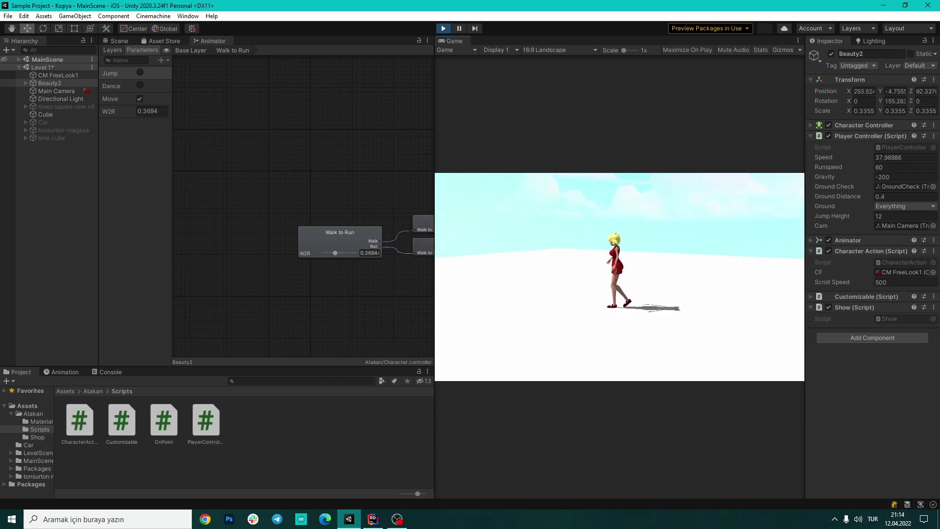
key("shift")
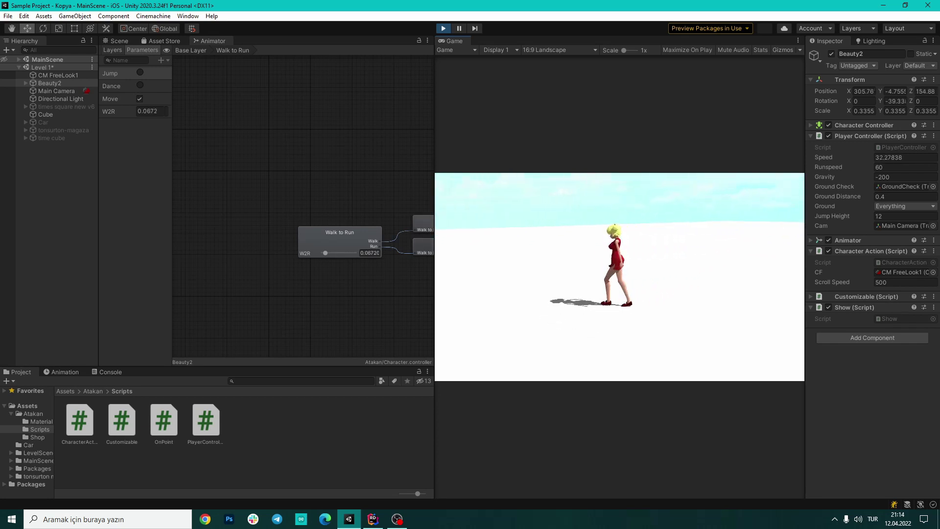
key("shift")
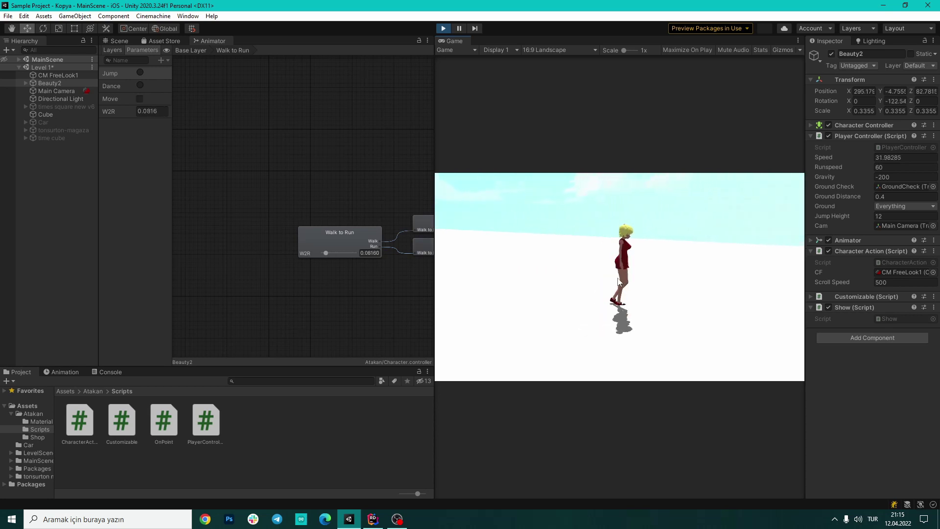
left_click(442, 31)
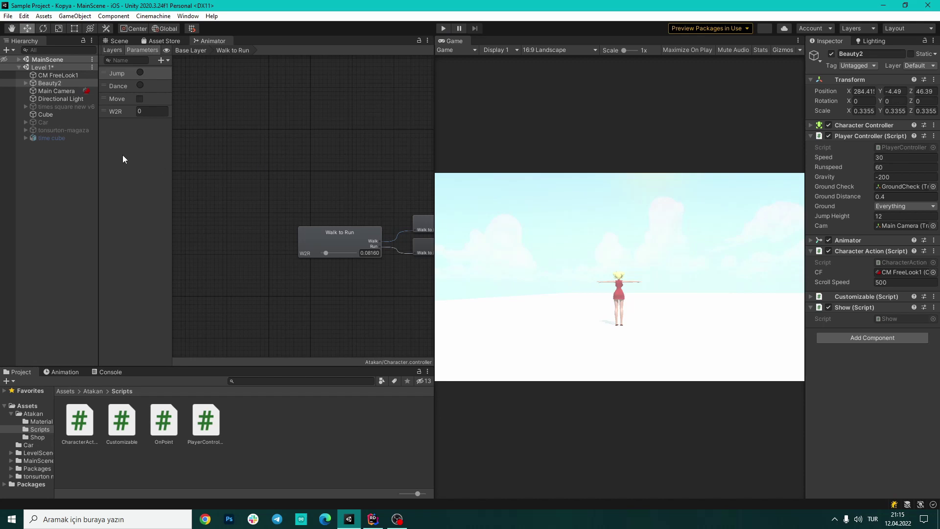
Select the Walk to Run node, return to the Base Layer graph and zoom it into view
left_click(340, 240)
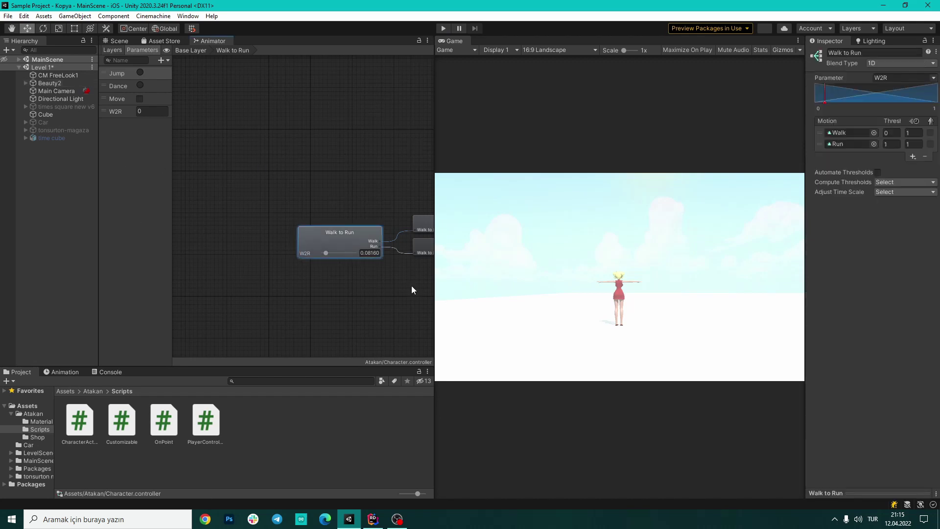
left_click(191, 50)
left_click_drag(374, 319, 233, 307, "alt")
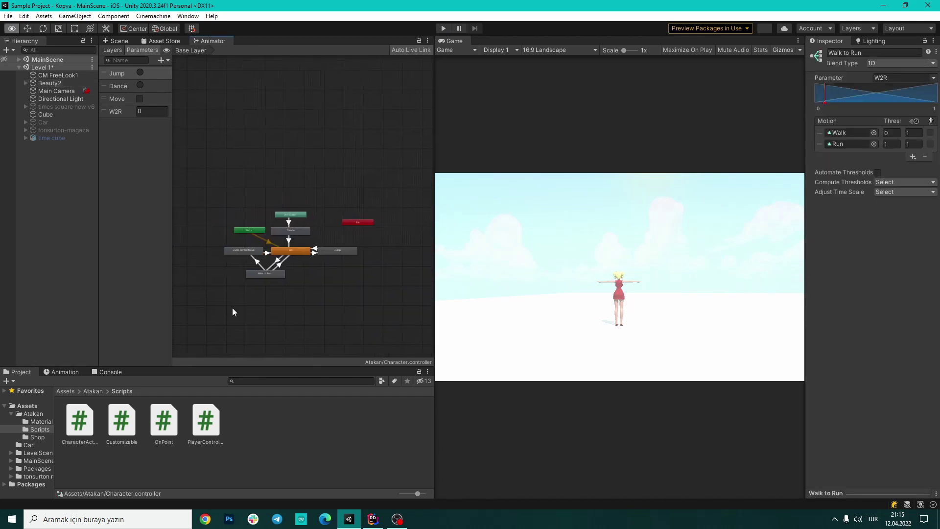
scroll(301, 269, "up", 5)
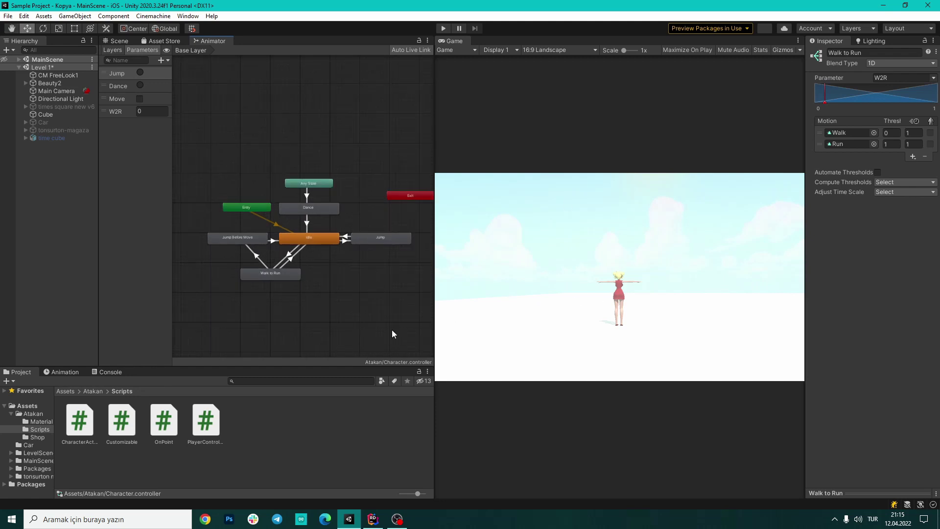
left_click(358, 312)
In Show.cs, delete the /* on line 16 and */ on line 21 to uncomment the anim calls
left_click(373, 519)
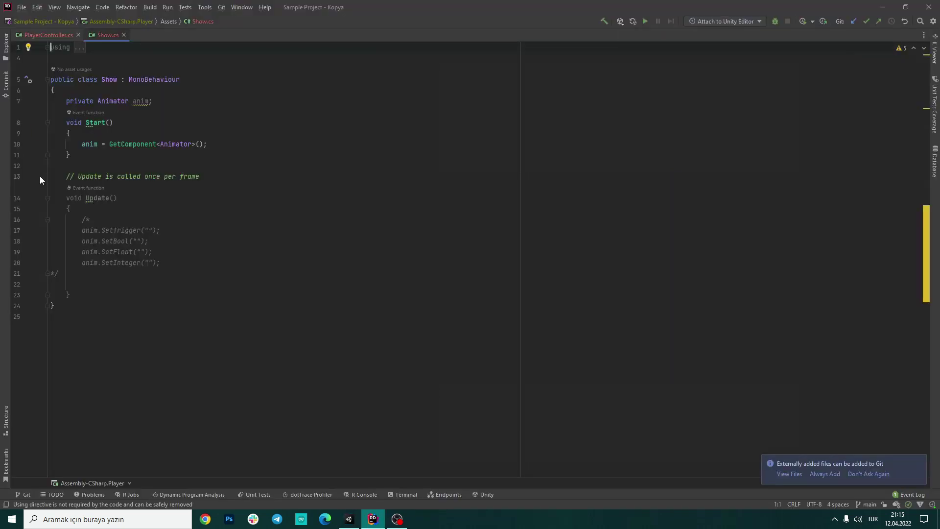
left_click(96, 219)
key("BackSpace")
key("BackSpace")
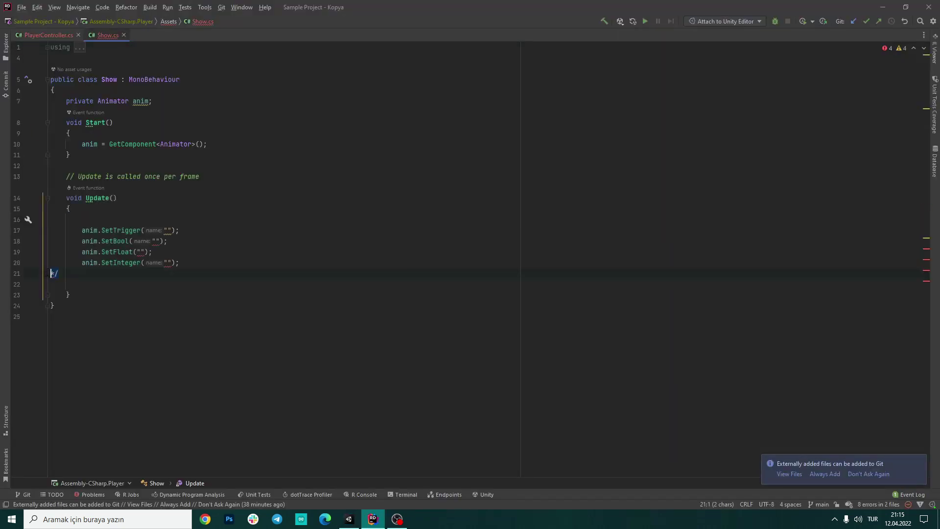
left_click(129, 273)
key("BackSpace")
key("BackSpace")
Select the SetTrigger through SetInteger calls on lines 17–21 to review them
left_click(97, 230)
mouse_move(102, 230)
left_mouse_down()
mouse_move(145, 230)
mouse_move(126, 241)
mouse_move(150, 252)
mouse_move(141, 262)
left_mouse_up()
left_click(186, 262)
left_click(349, 519)
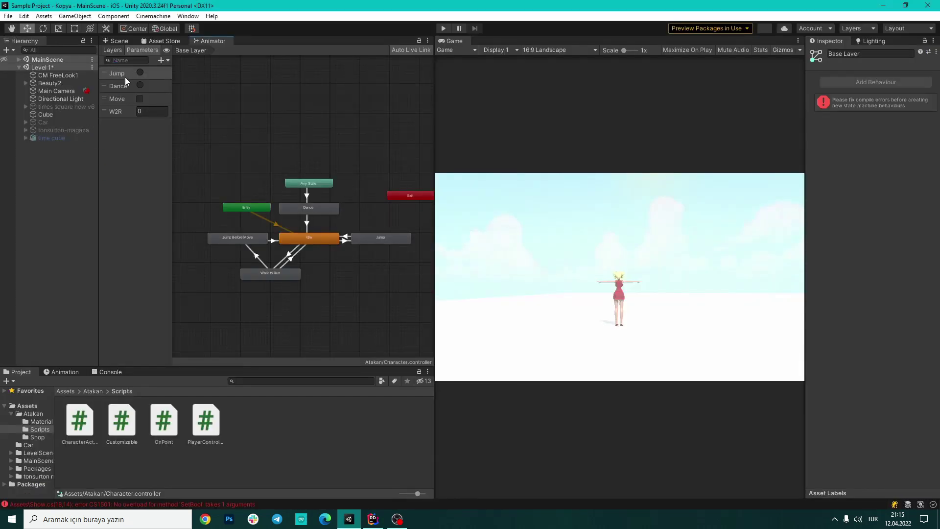
left_click(118, 86)
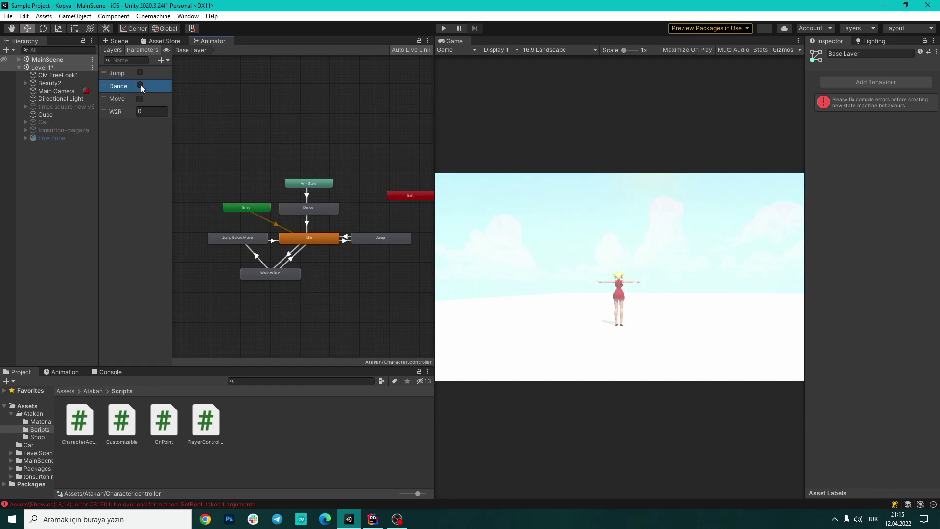
left_click(374, 519)
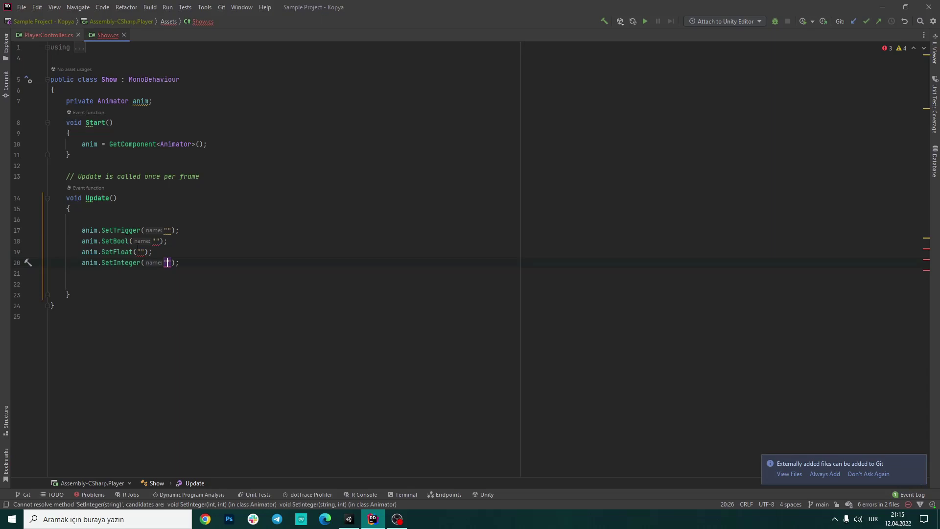
Delete the SetBool, SetFloat and SetInteger lines, type Dance in SetTrigger, then remove that statement too
key("shift+Up")
key("shift+Up")
key("shift+Up")
key("BackSpace")
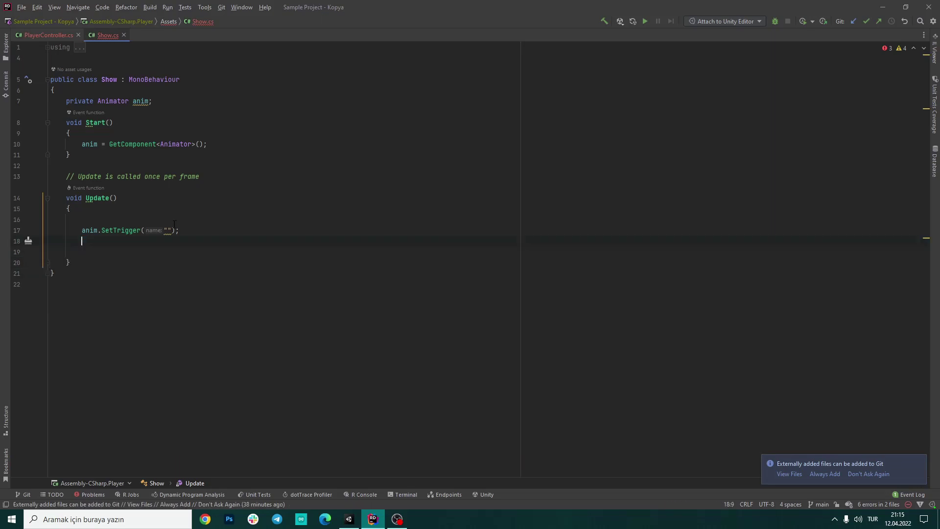
left_click(168, 230)
type("Dance")
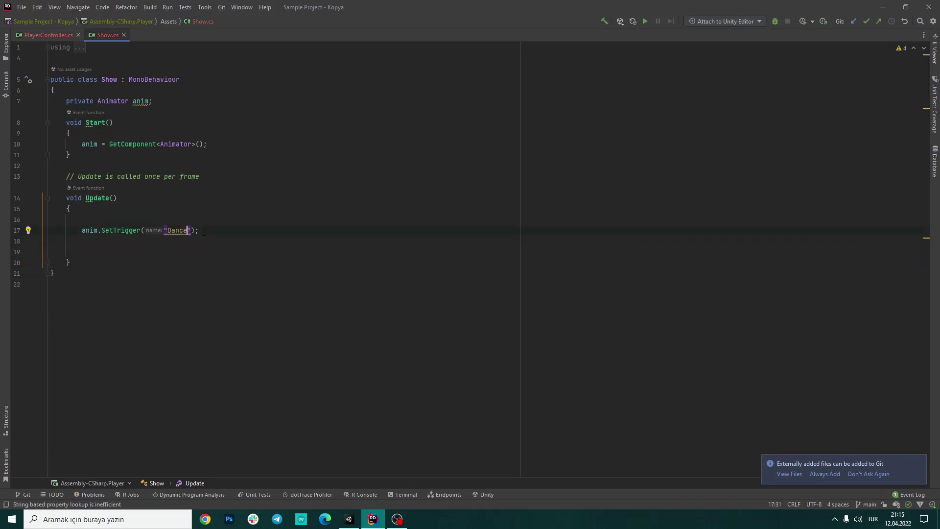
left_click_drag(205, 231, 82, 230)
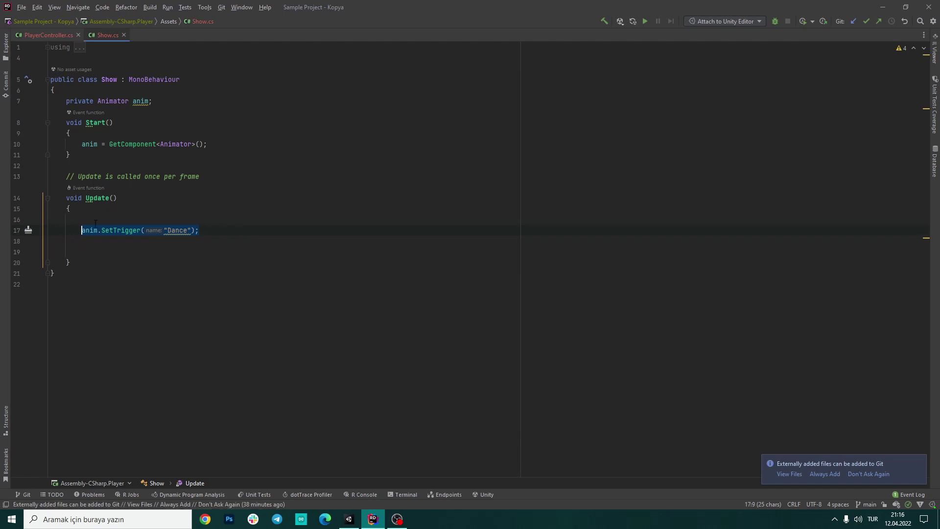
key("BackSpace")
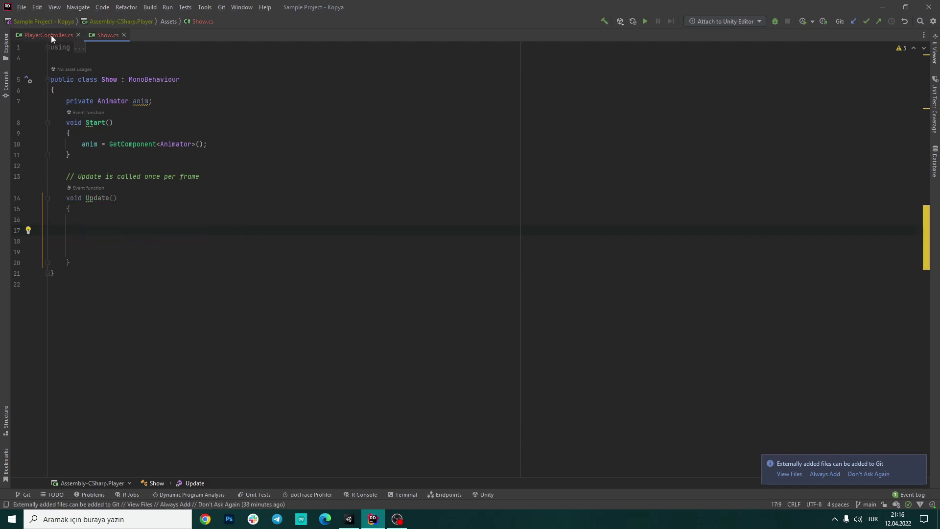
Open PlayerController.cs and scroll to its Animations() method
left_click(52, 34)
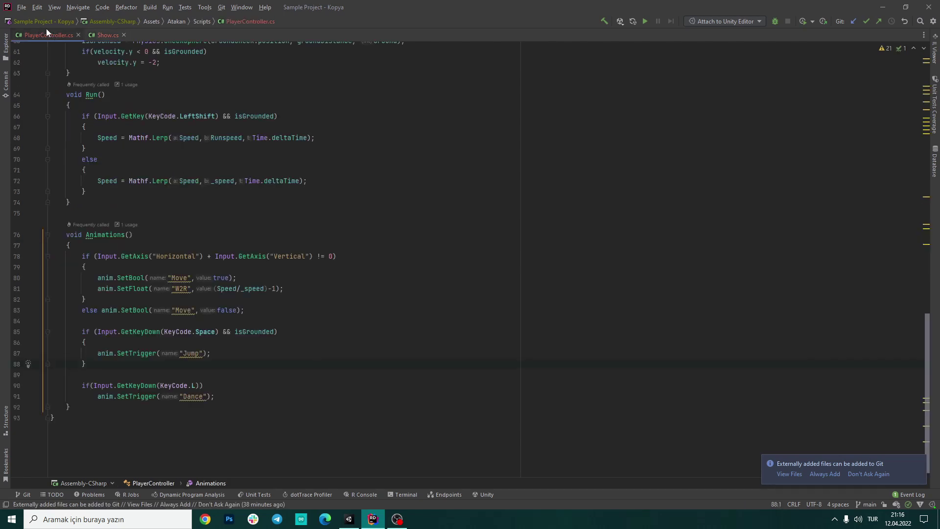
scroll(362, 305, "up", 4)
scroll(362, 304, "up", 4)
scroll(362, 304, "up", 4)
scroll(362, 304, "up", 5)
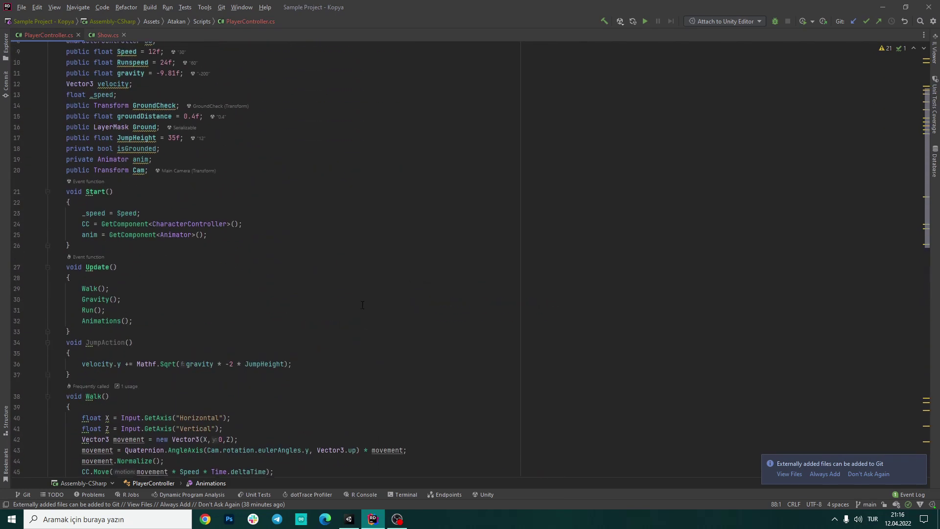
scroll(362, 304, "up", 2)
scroll(352, 279, "down", 5)
scroll(341, 250, "down", 3)
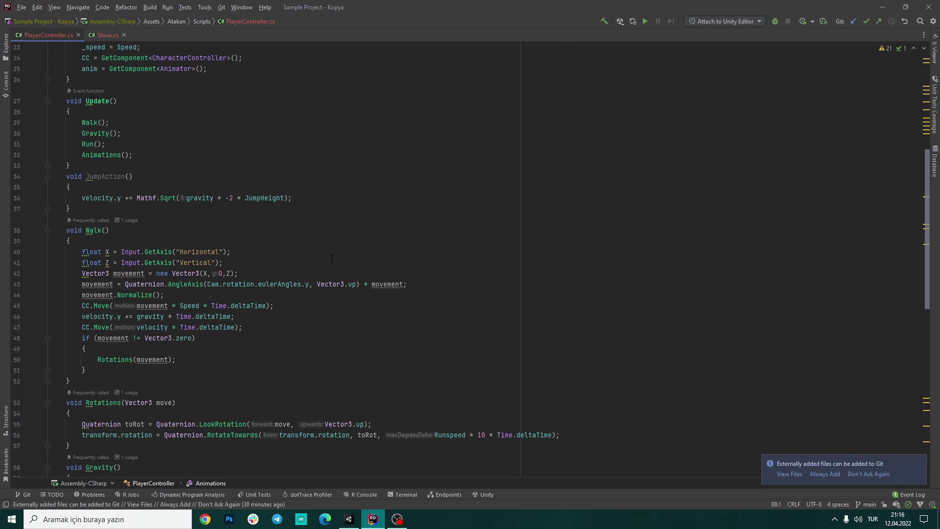
scroll(332, 258, "down", 3)
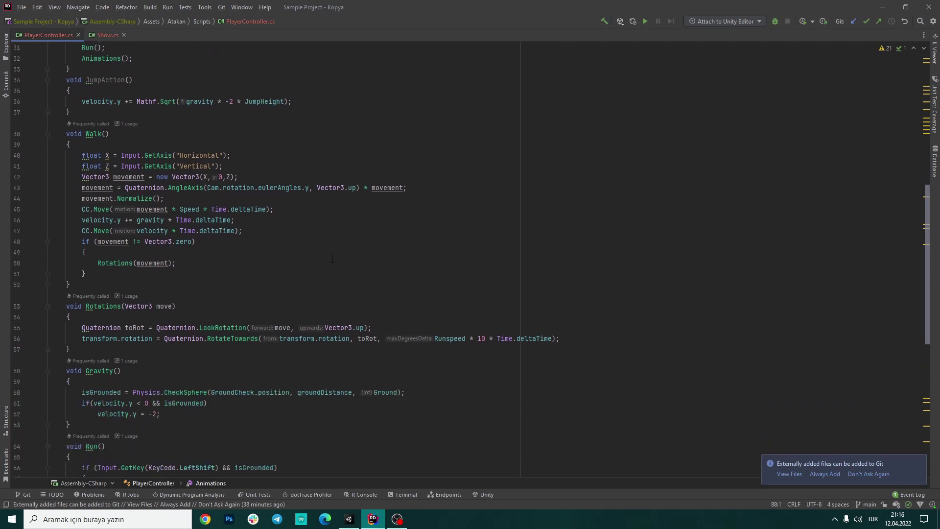
scroll(332, 258, "down", 4)
scroll(332, 258, "down", 4)
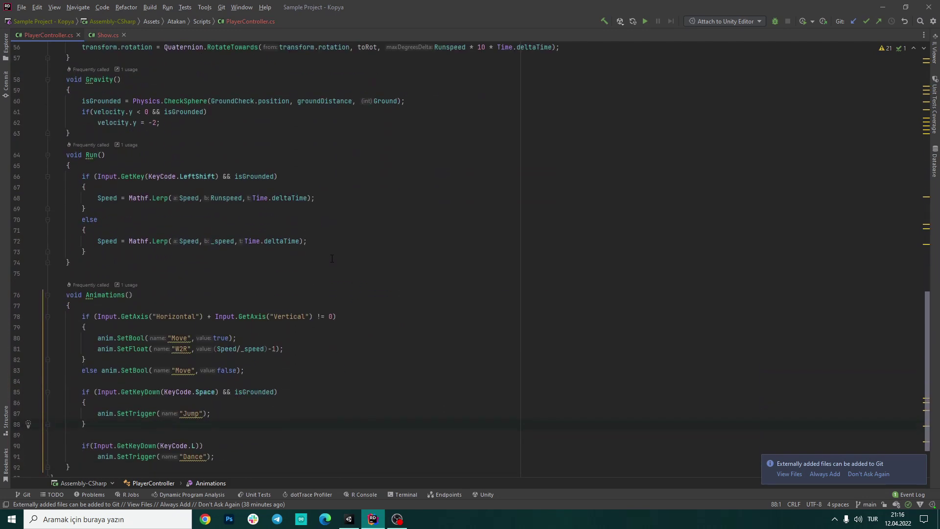
scroll(332, 259, "down", 2)
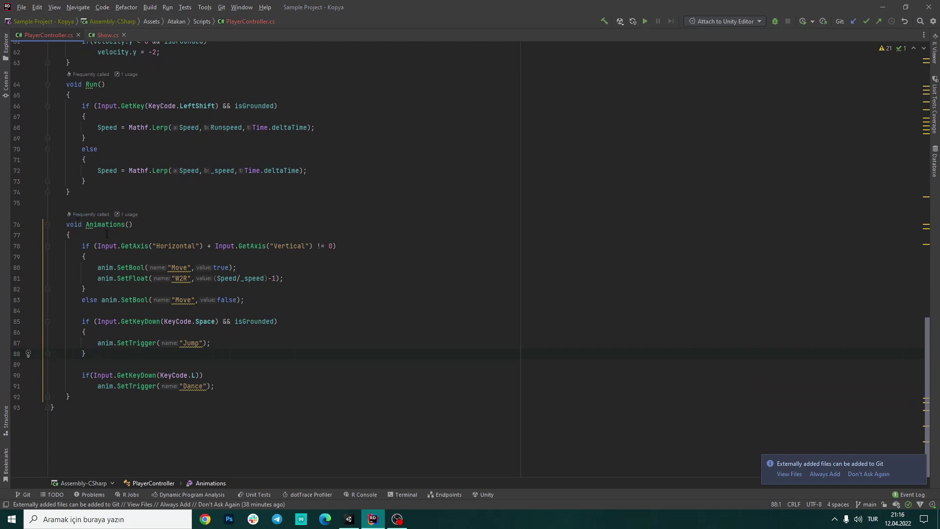
Review the L key Dance trigger on lines 90–91 and the isGrounded check on line 85
left_click_drag(201, 387, 82, 375)
left_click(204, 376)
left_click_drag(96, 388, 224, 389)
left_click(225, 390)
left_click_drag(224, 321, 235, 322)
left_click(240, 329)
left_click(309, 333)
Highlight the SetBool Move true line, show SetBool's usages, then return to Unity
mouse_move(273, 317)
mouse_move(213, 169)
mouse_move(240, 250)
left_click_drag(94, 267, 264, 270)
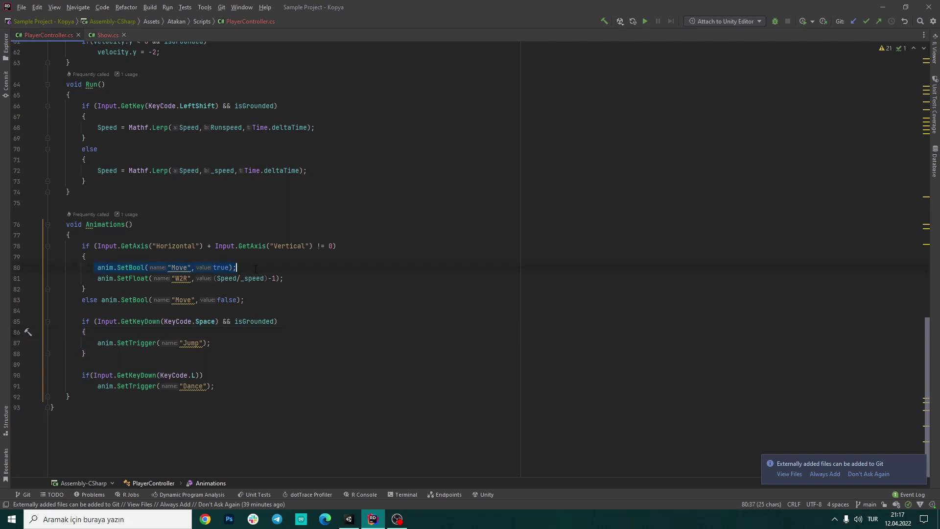
left_click(136, 266)
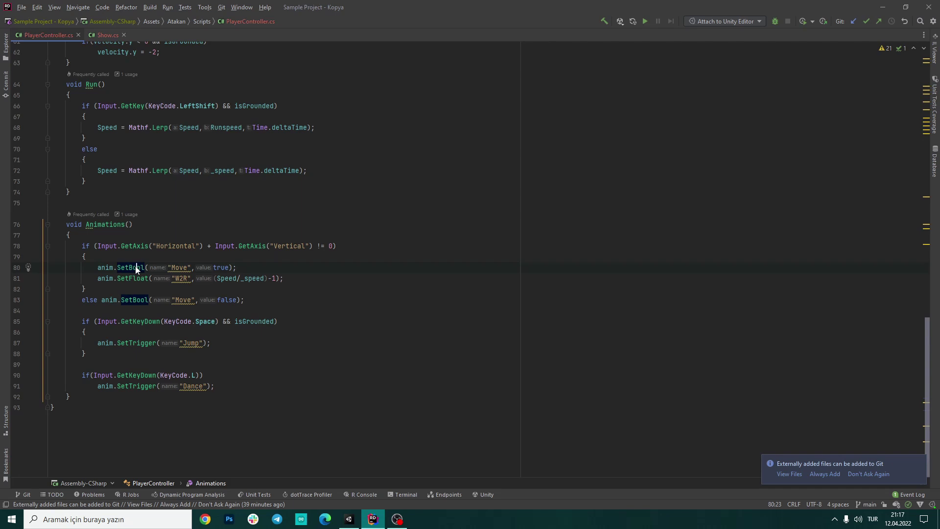
left_click(349, 519)
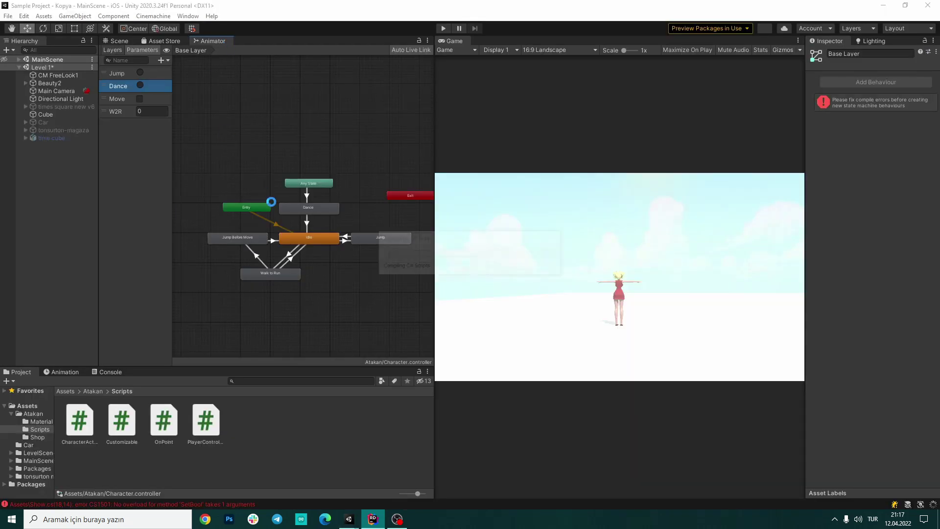
After compiling, inspect the Idle→Walk to Run transition (Move true) and the Walk to Run state, then return to Rider
scroll(302, 263, "up", 5)
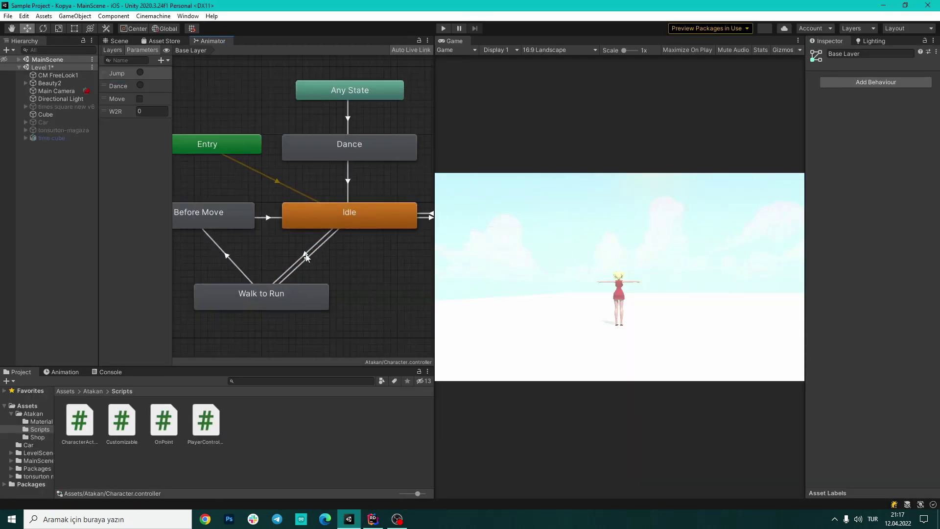
left_click(306, 257)
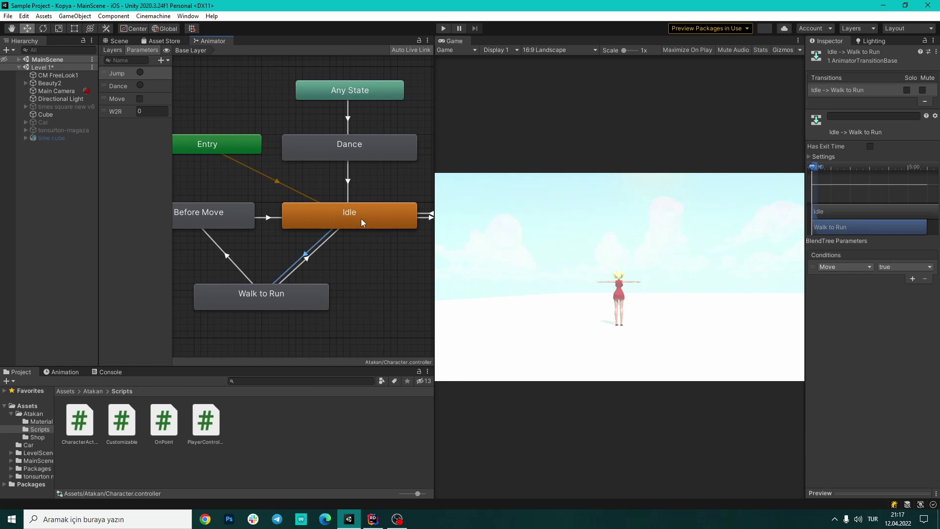
left_click(276, 299)
scroll(273, 295, "down", 2)
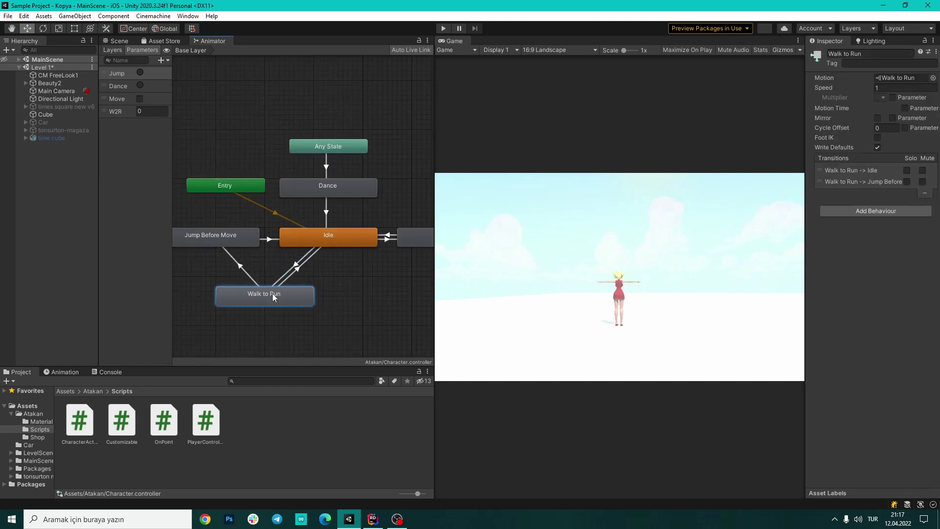
left_click(373, 518)
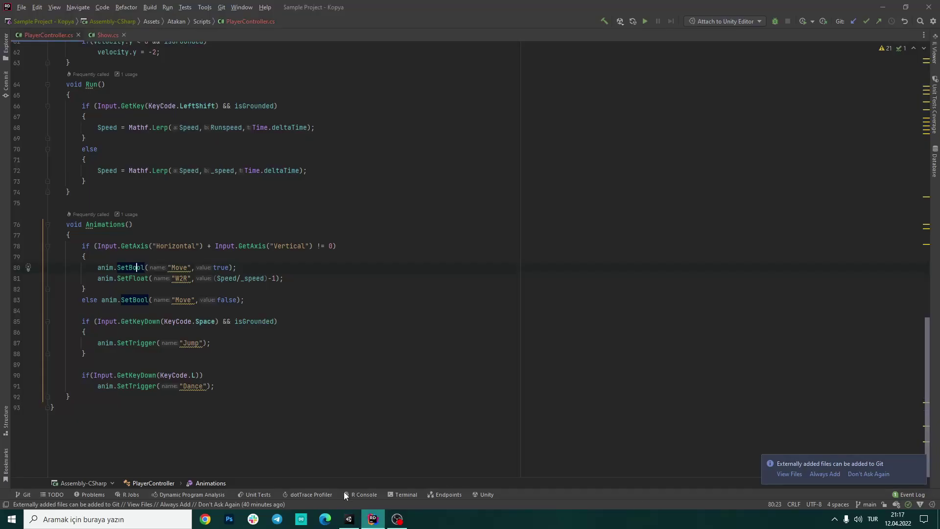
Examine line 81's SetFloat("W2R", (Speed/_speed)-1), checking the usages of Speed and _speed
left_click(249, 266)
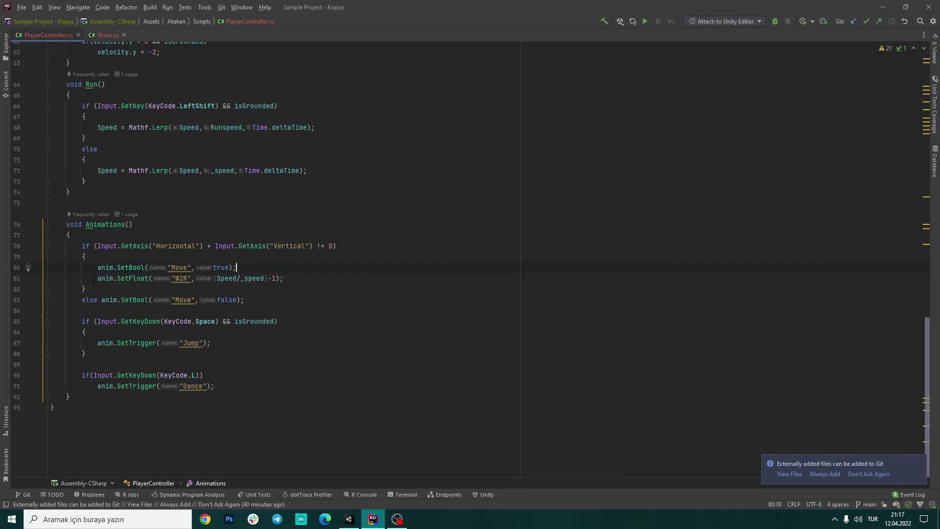
left_click_drag(97, 278, 294, 280)
key("Escape")
left_click(183, 278)
left_click_drag(214, 278, 277, 278)
left_click(233, 278)
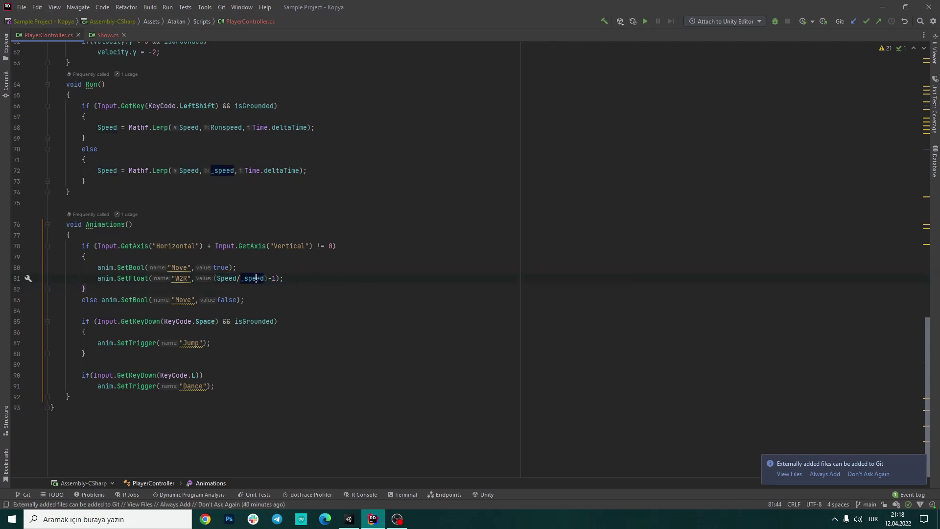
left_click(271, 278)
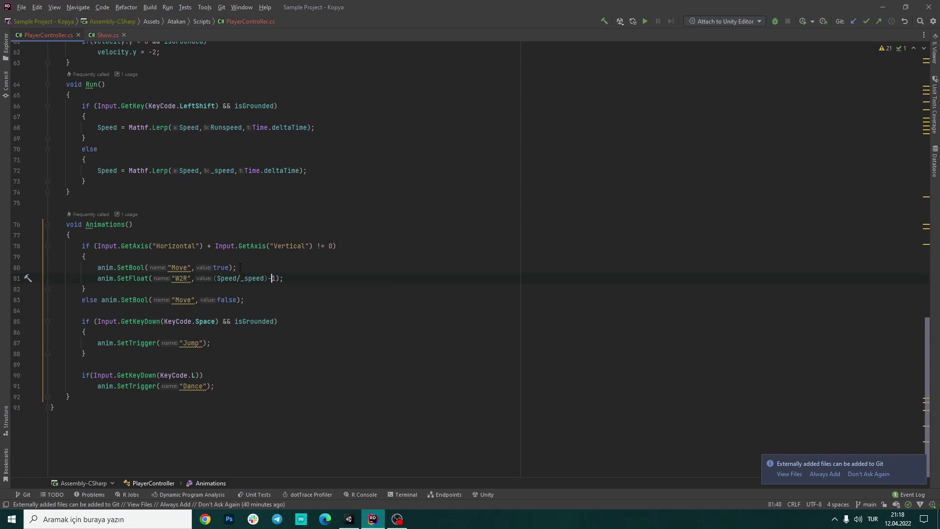
left_click(229, 278)
left_click(252, 278)
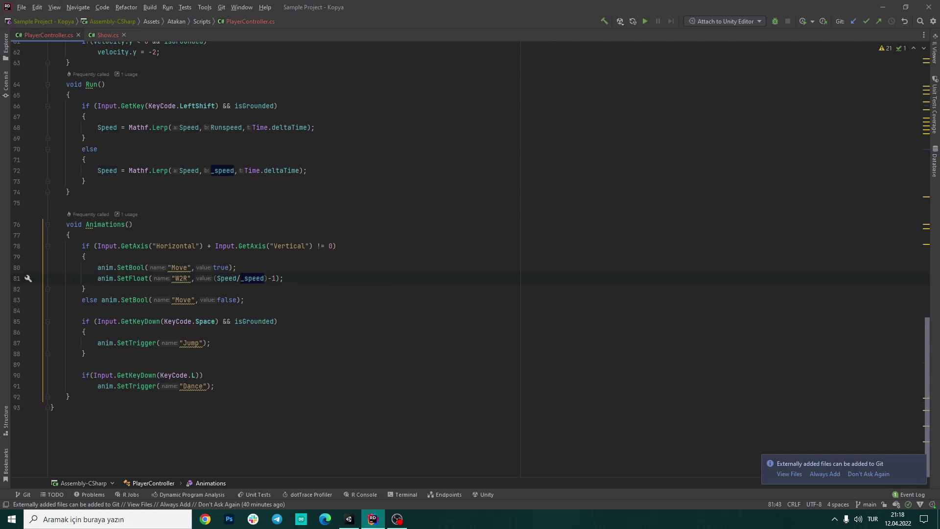
left_click(221, 278)
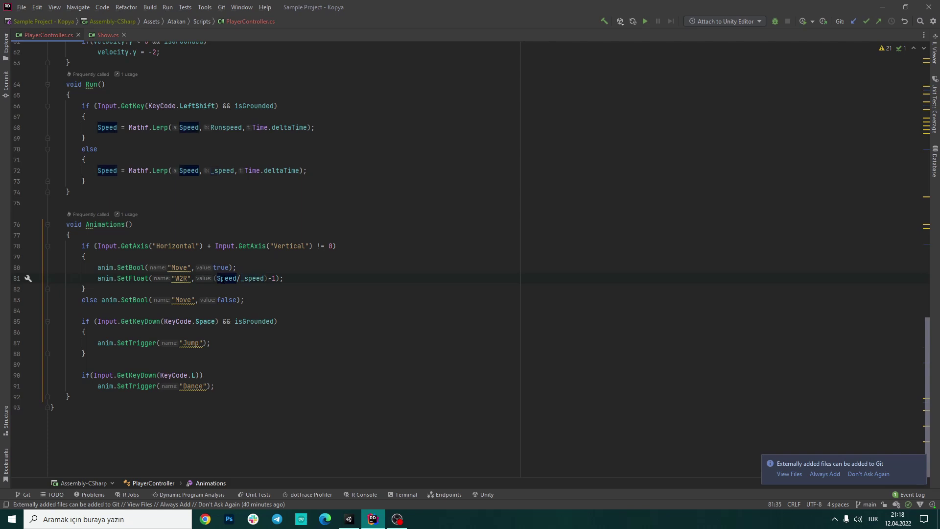
left_click_drag(218, 278, 238, 279)
left_click(249, 278)
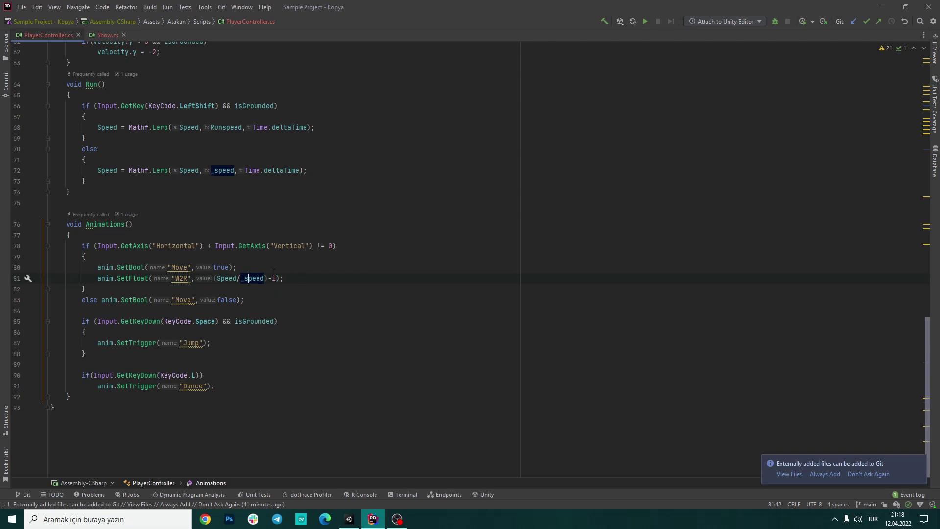
Review Run()'s LeftShift branch lerping Speed toward Runspeed, mark the W2R call, then Alt+Tab to Unity
scroll(255, 338, "up", 2)
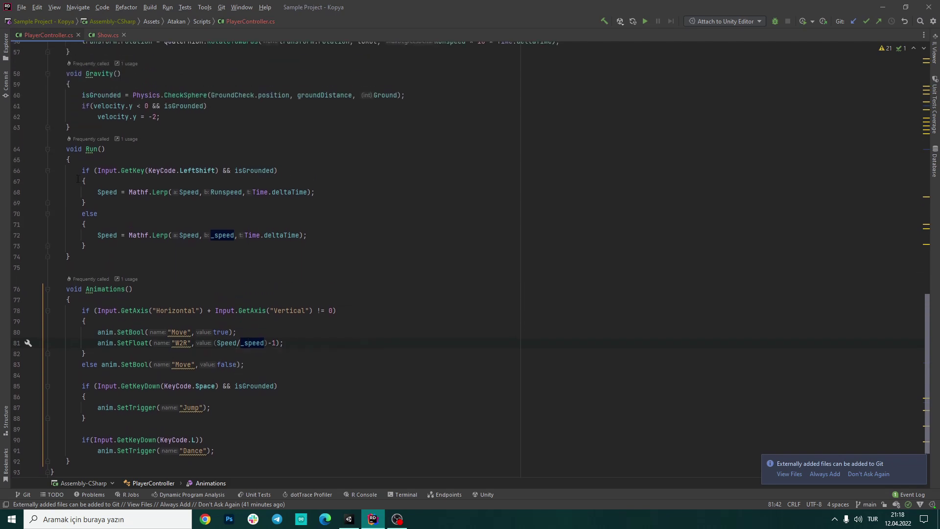
mouse_move(79, 172)
left_mouse_down()
mouse_move(238, 195)
mouse_move(307, 235)
left_mouse_up()
left_click(307, 235)
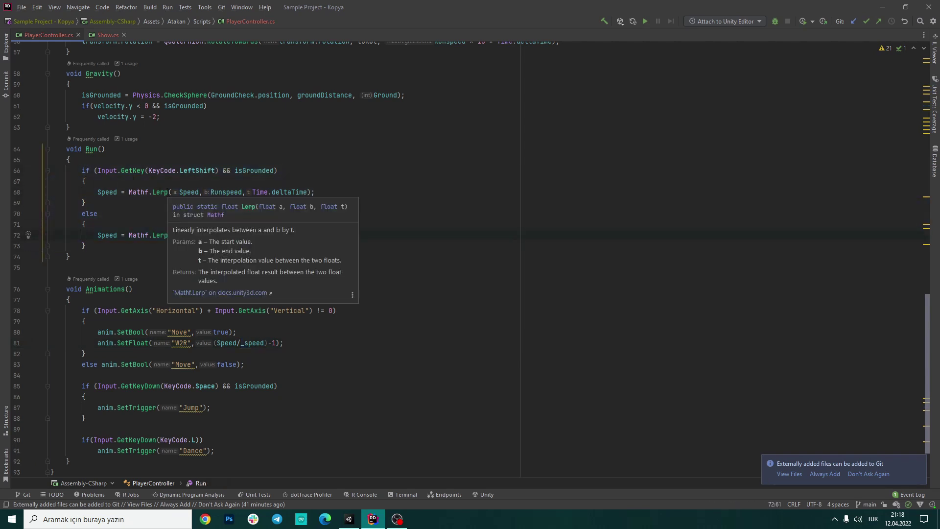
left_click(179, 192)
left_click(230, 192)
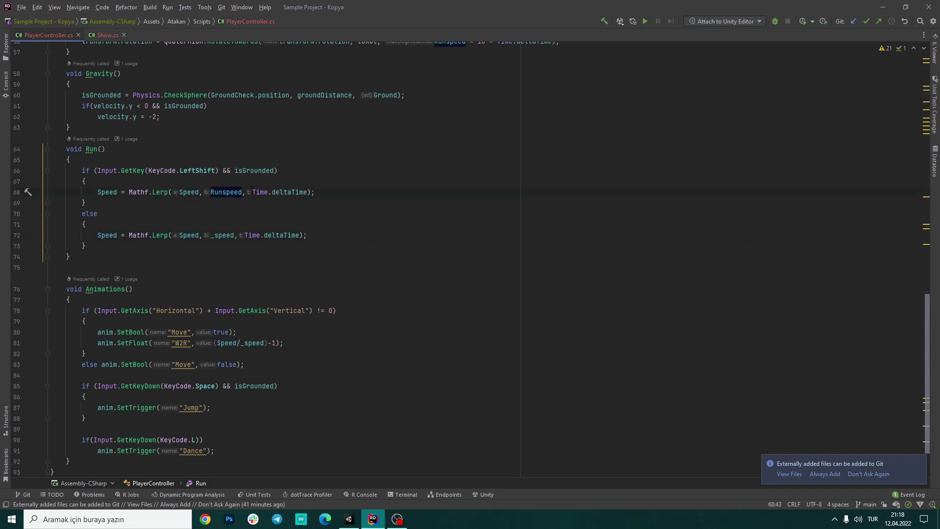
left_click(178, 192)
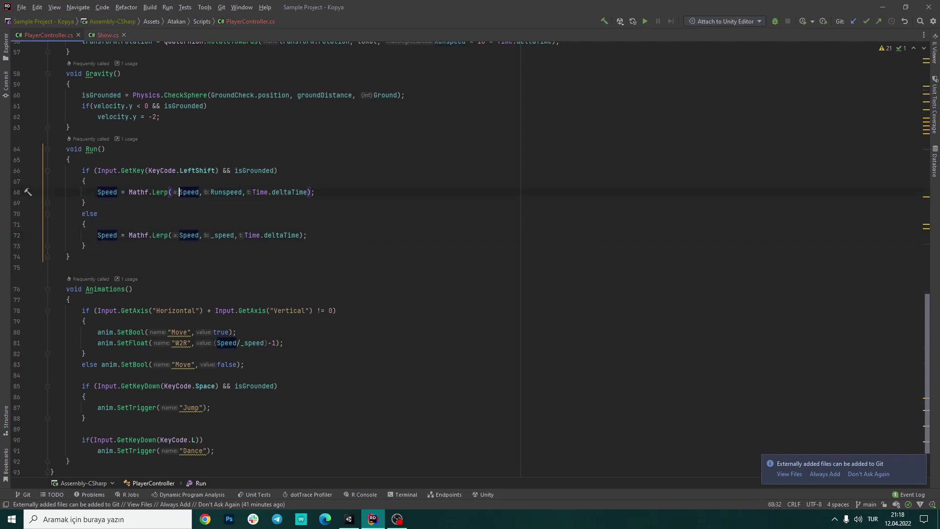
left_click(187, 192)
left_click(227, 195)
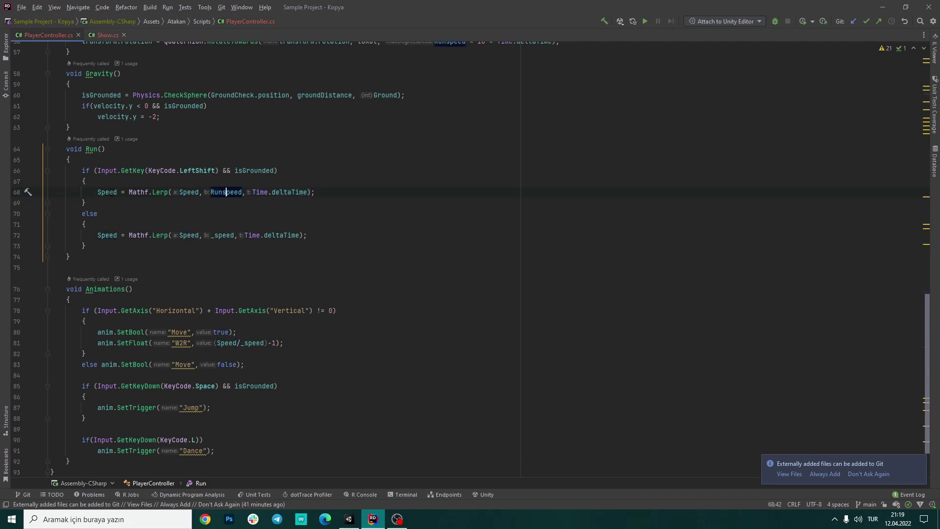
left_click_drag(117, 192, 97, 192)
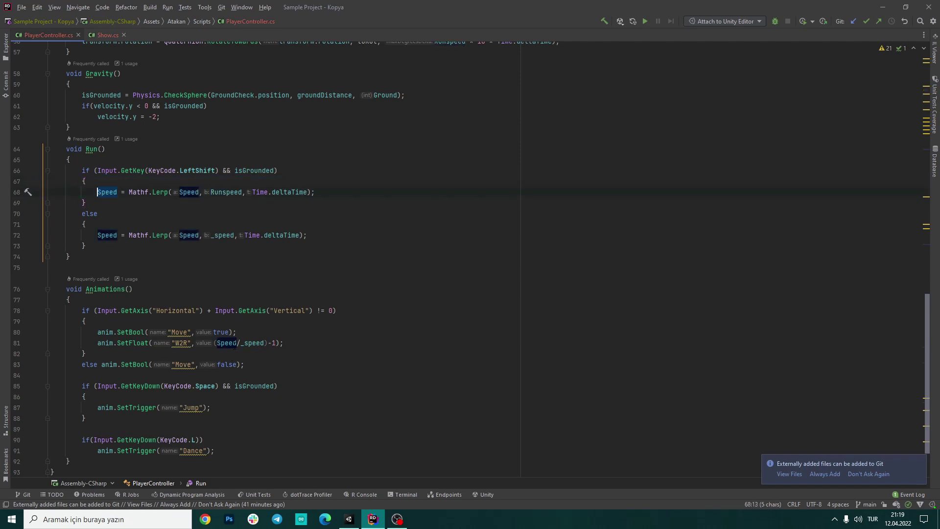
left_click_drag(237, 343, 218, 342)
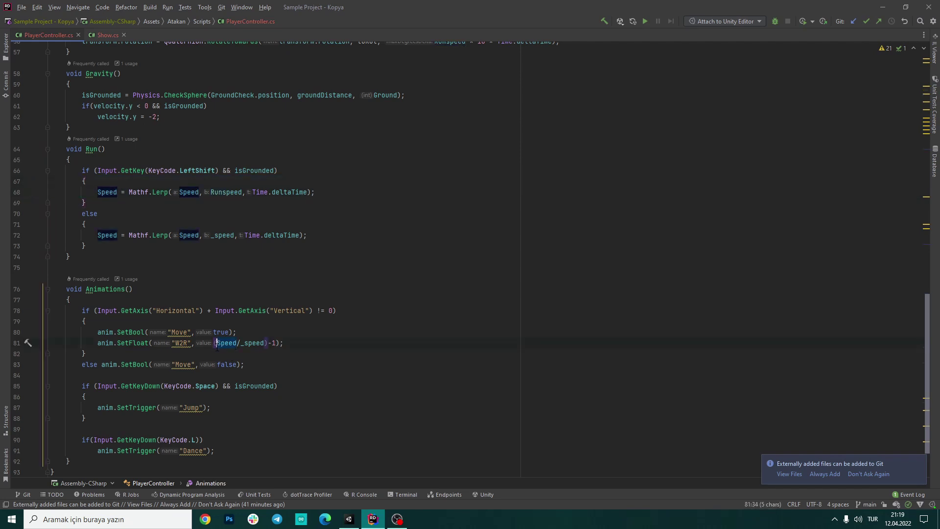
left_click_drag(284, 342, 109, 343)
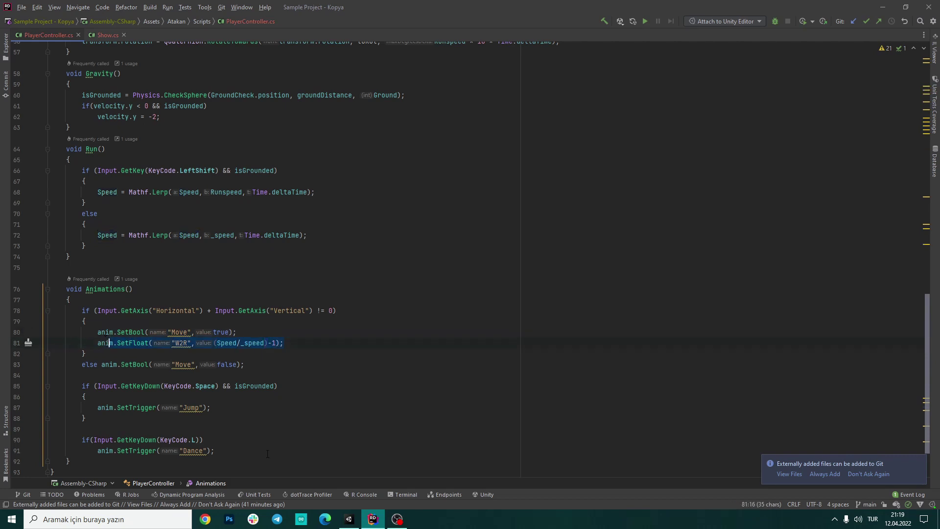
key("alt+Tab")
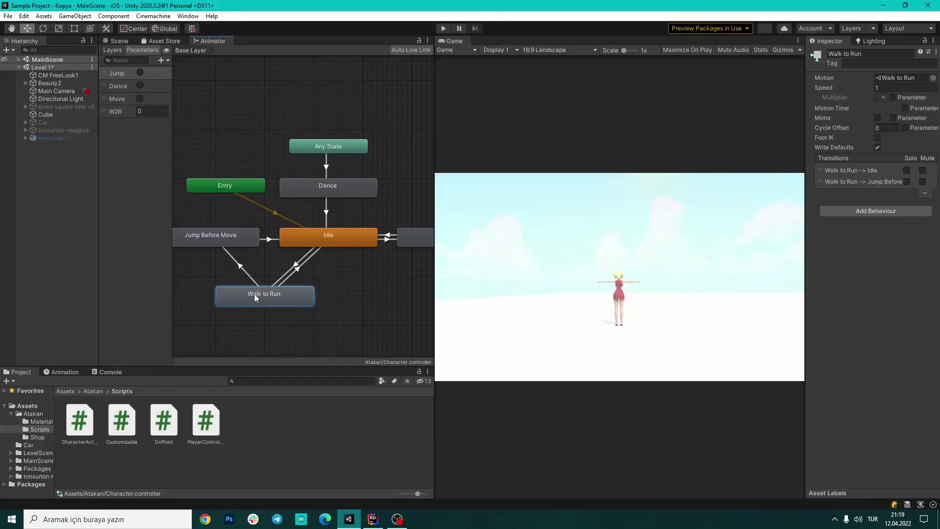
Open the Walk to Run blend tree, preview W2R at 1, about 0.55 and 1 again, then return to Rider
double_click(283, 297)
mouse_move(326, 254)
left_mouse_down()
mouse_move(427, 270)
mouse_move(304, 277)
left_mouse_up()
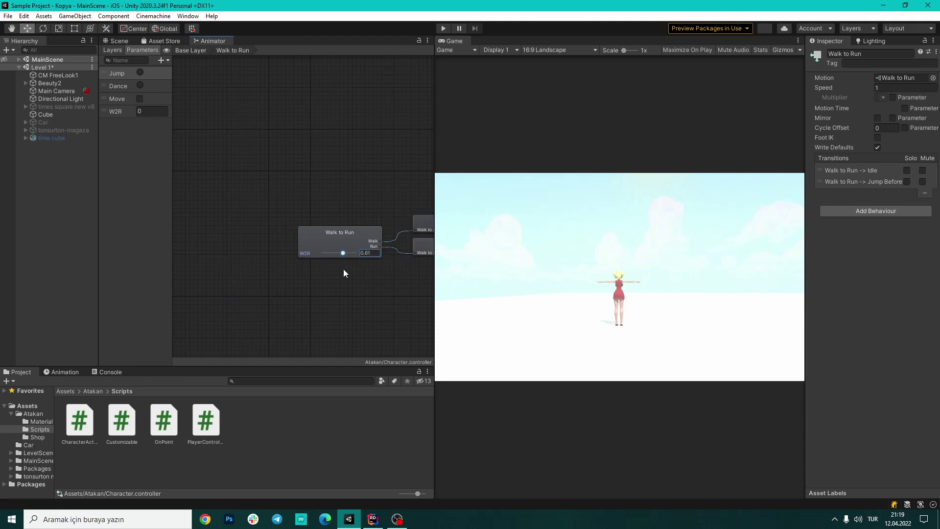
left_click(341, 253)
mouse_move(305, 247)
left_mouse_down()
mouse_move(426, 263)
mouse_move(219, 254)
mouse_move(413, 263)
mouse_move(169, 267)
left_mouse_up()
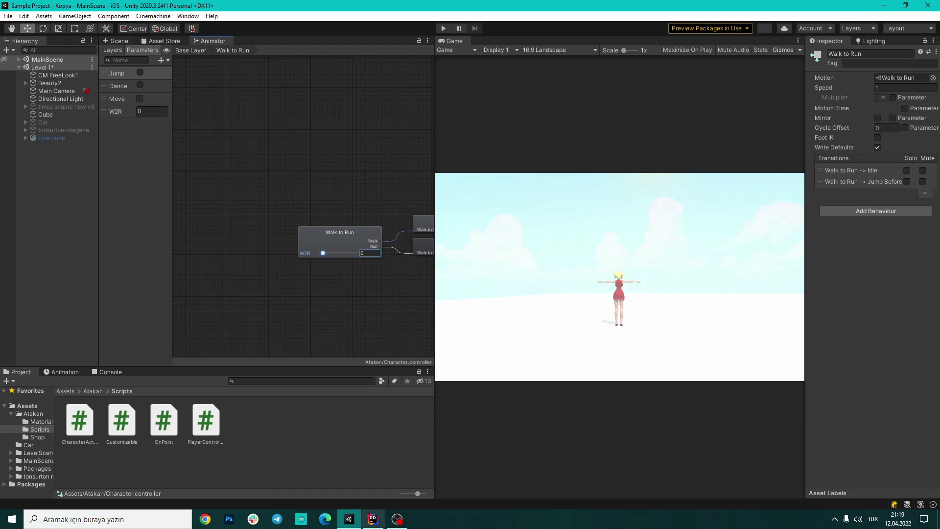
left_click(373, 518)
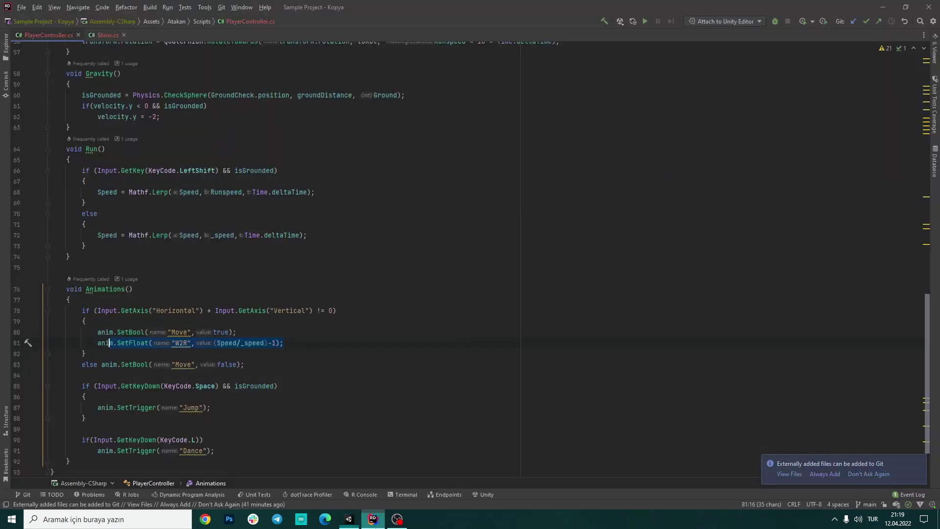
Review the Animations method's Dance trigger, the else branch clearing Move, and the W2R line
left_click(296, 346)
left_click(349, 519)
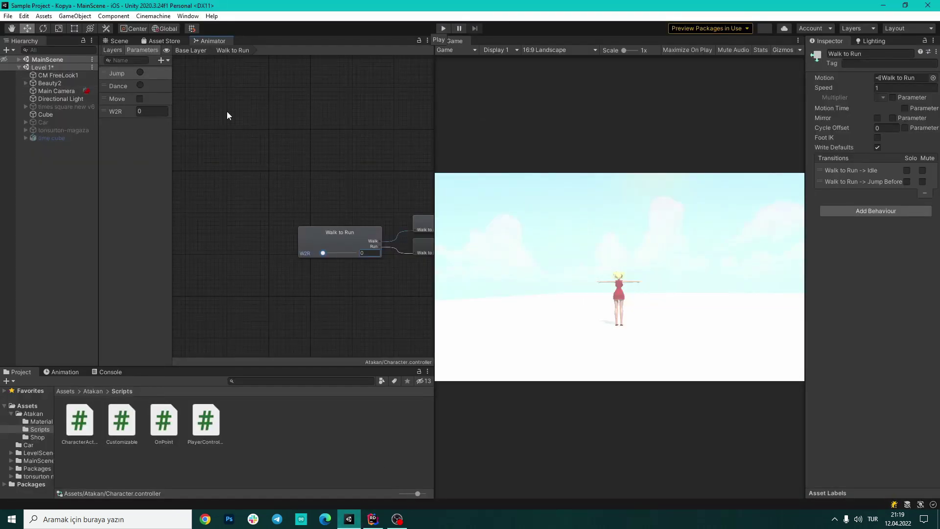
left_click(373, 520)
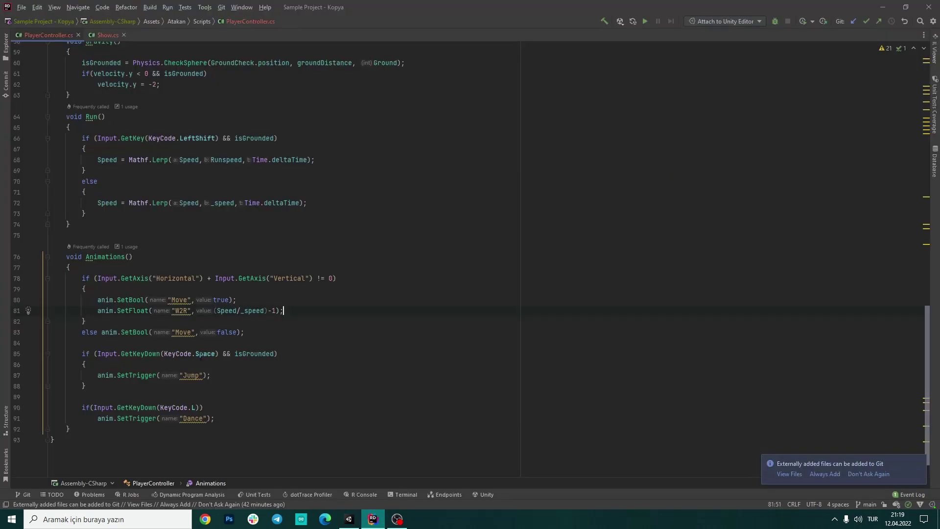
left_click_drag(214, 418, 98, 418)
left_click_drag(243, 332, 94, 332)
left_click_drag(289, 311, 100, 311)
left_click(244, 256)
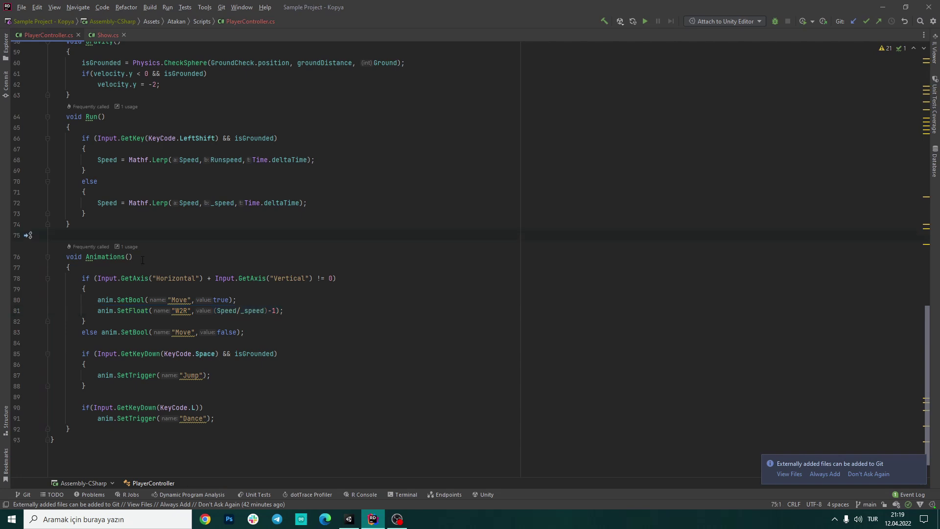
Scroll up to confirm Update() calls Animations(), then switch back to Unity
scroll(196, 245, "up", 3)
scroll(148, 247, "up", 3)
scroll(148, 248, "up", 3)
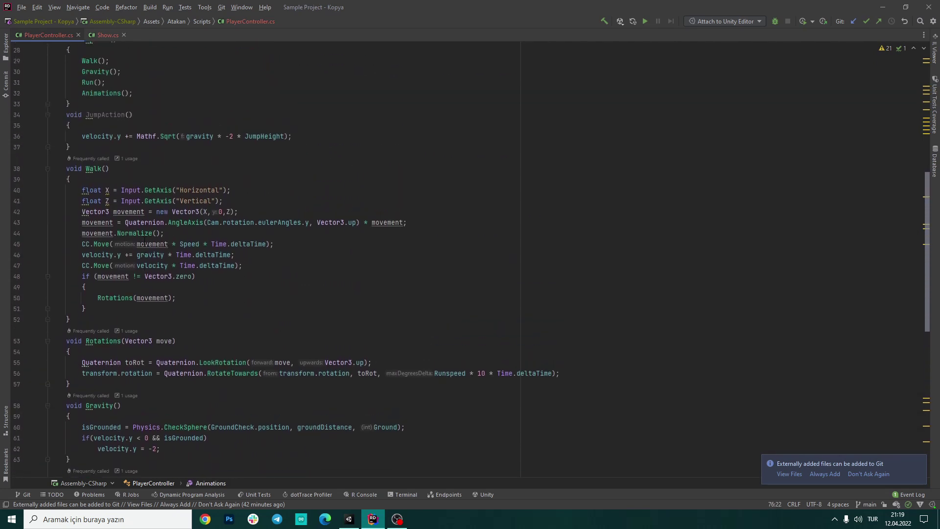
scroll(147, 248, "up", 3)
left_click_drag(132, 246, 74, 246)
left_click(143, 226)
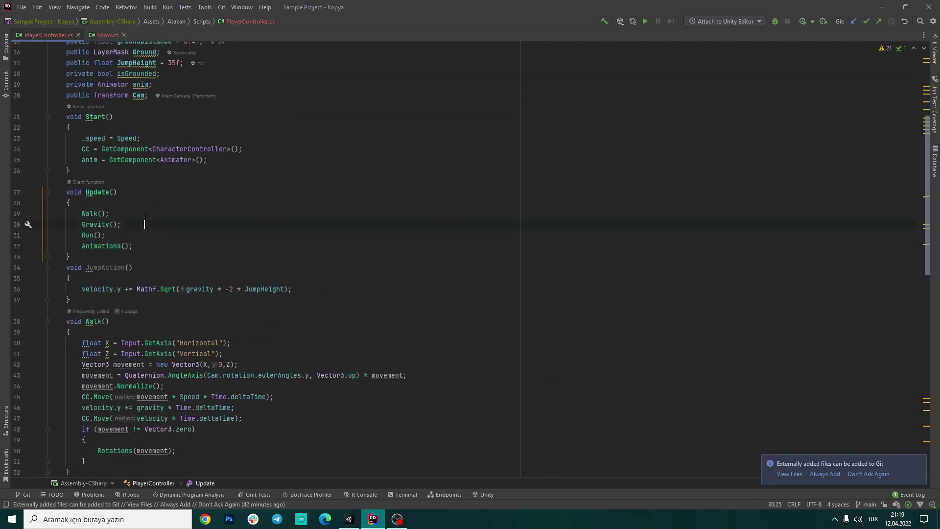
scroll(147, 245, "down", 10)
scroll(148, 252, "down", 3)
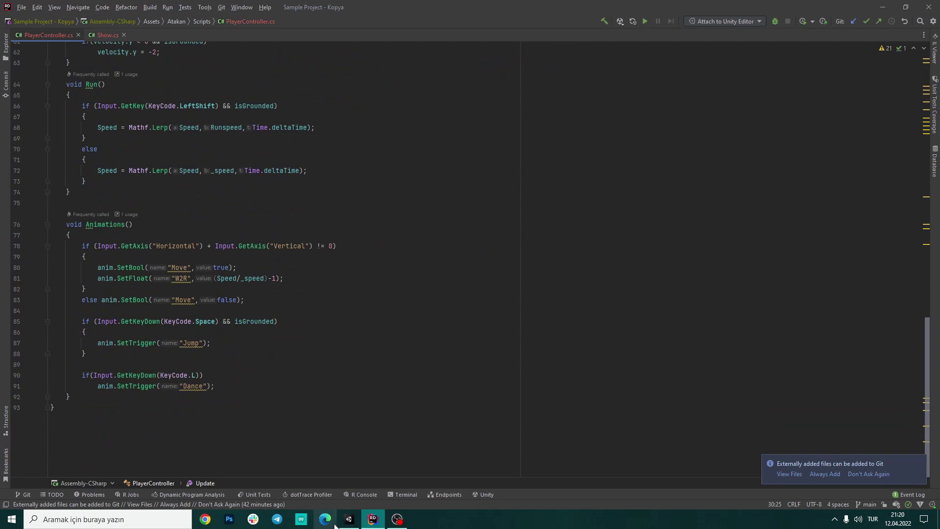
left_click(350, 519)
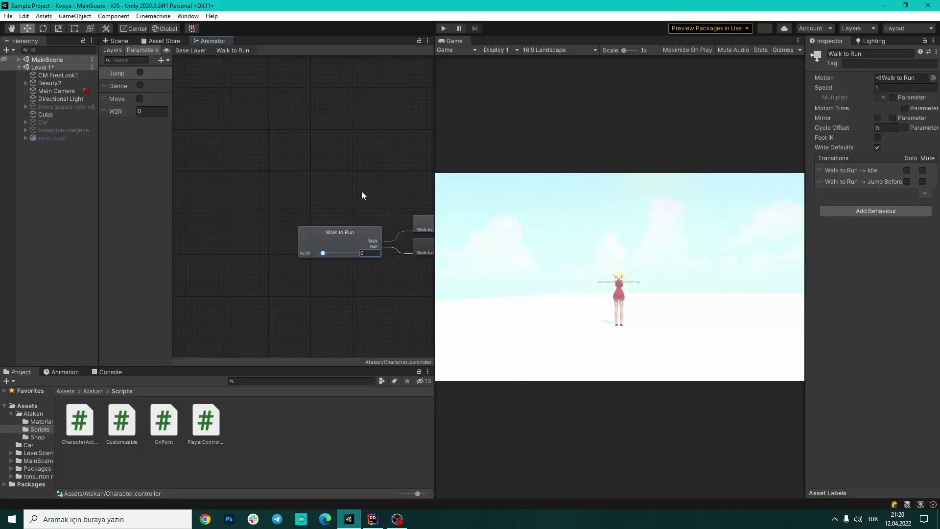
Return to the Base Layer, review the Dance-to-Idle transition timing settings, then enter Play mode
left_click(202, 51)
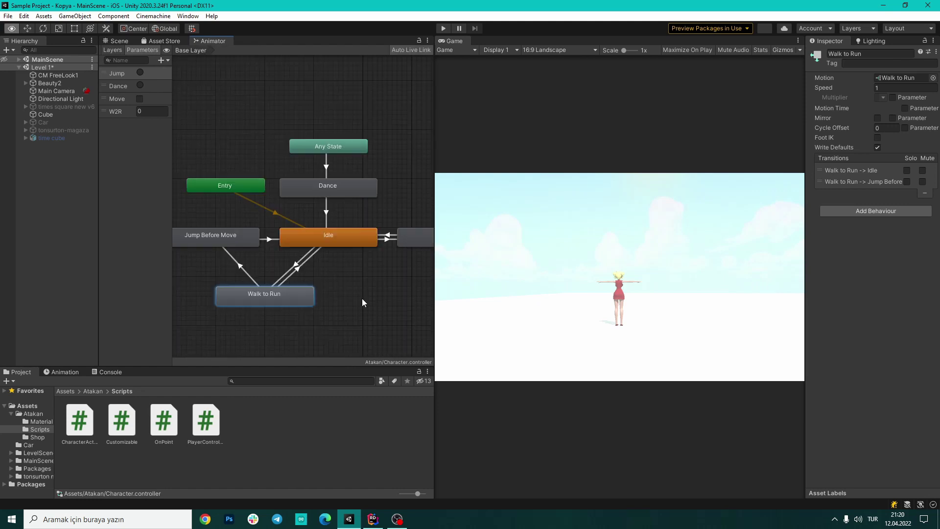
scroll(357, 292, "down", 3)
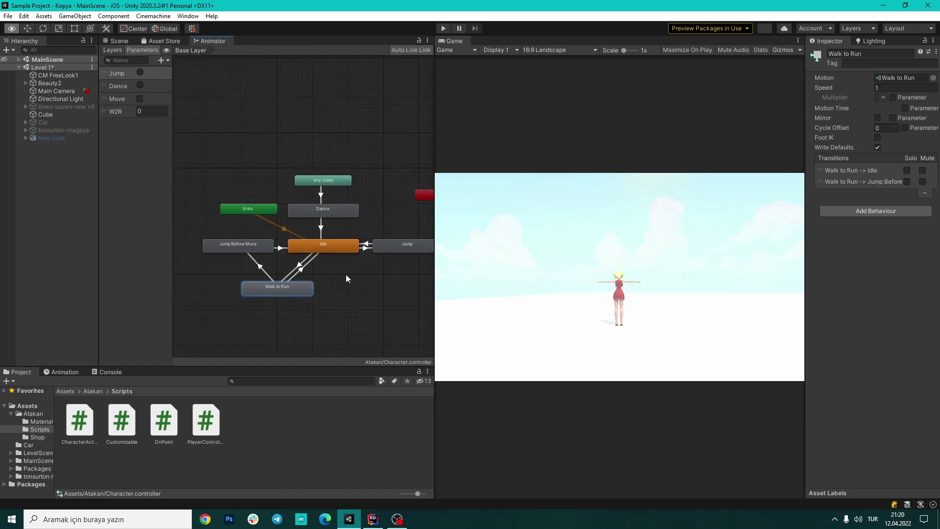
left_click_drag(346, 279, 346, 277, "alt")
left_click(321, 226)
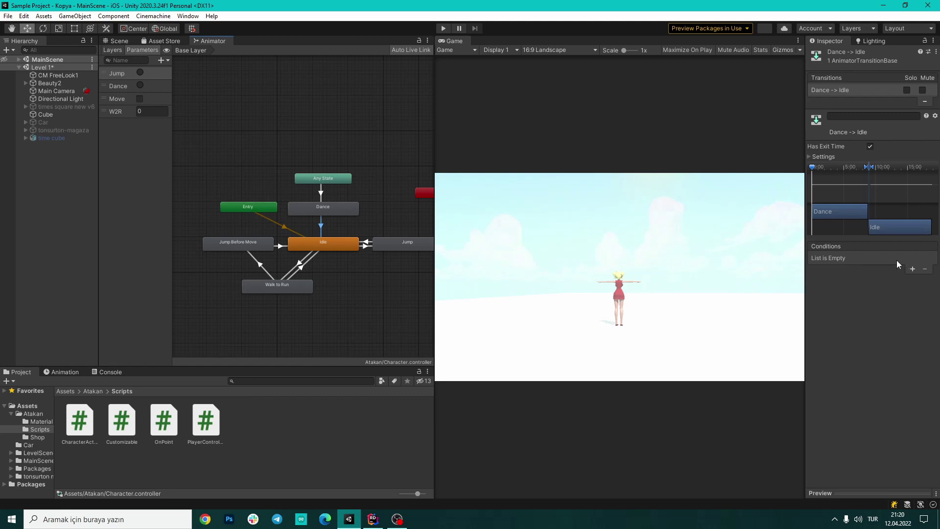
left_click(810, 157)
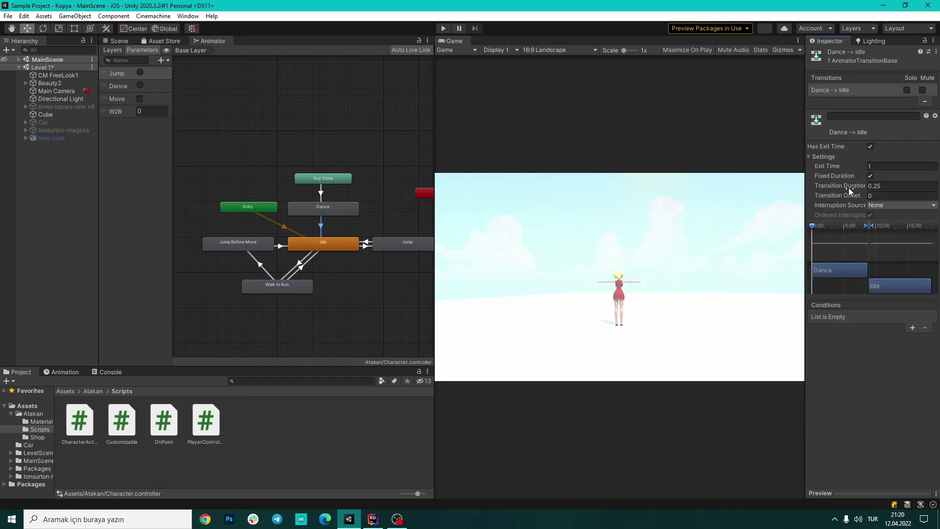
left_click(810, 157)
left_click(367, 299)
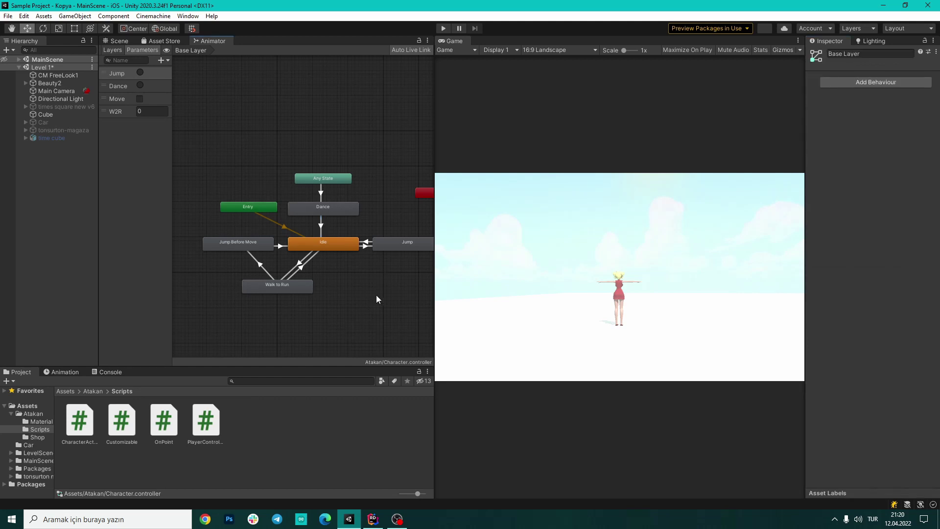
left_click(443, 29)
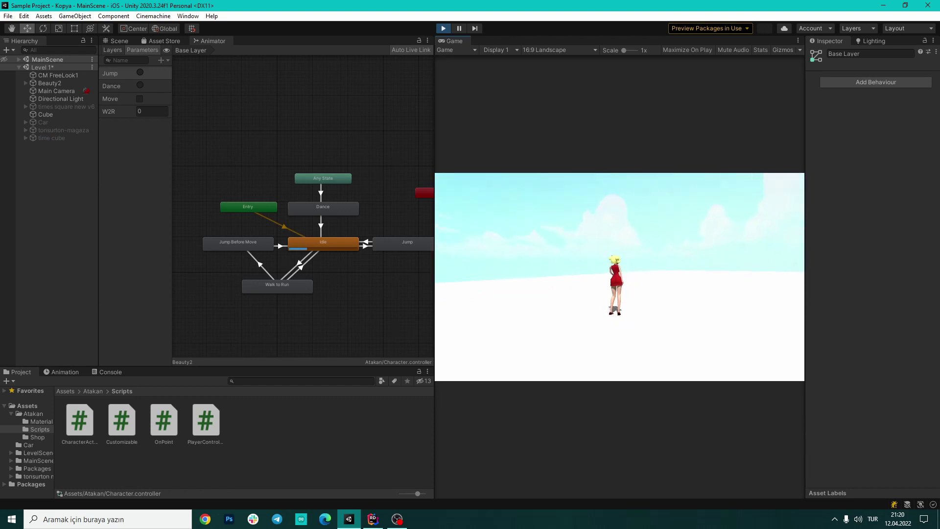
Make the character jump three times with Space, then stop and restart Play mode
key("space")
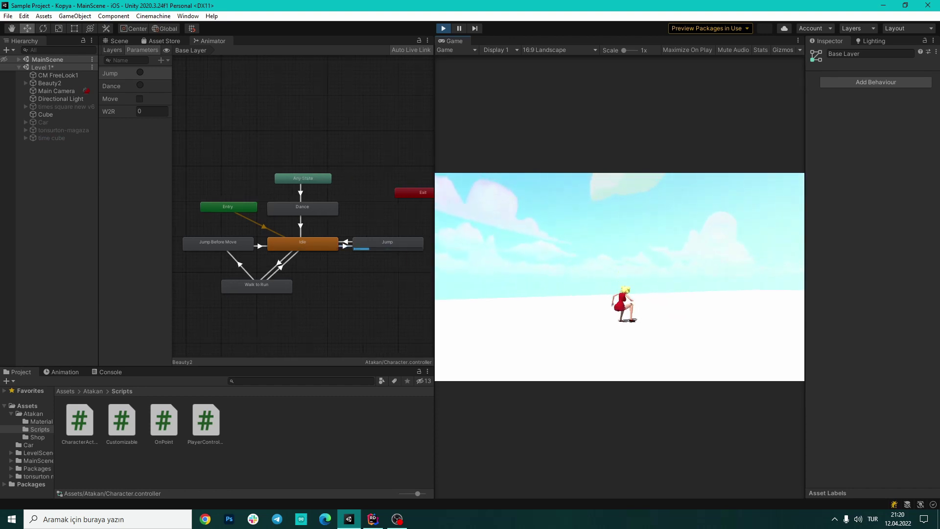
key("space")
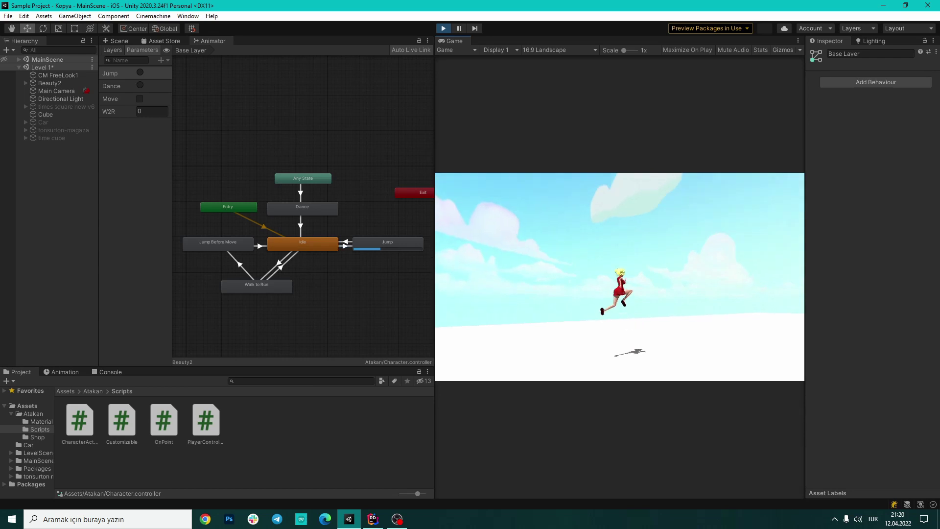
key("space")
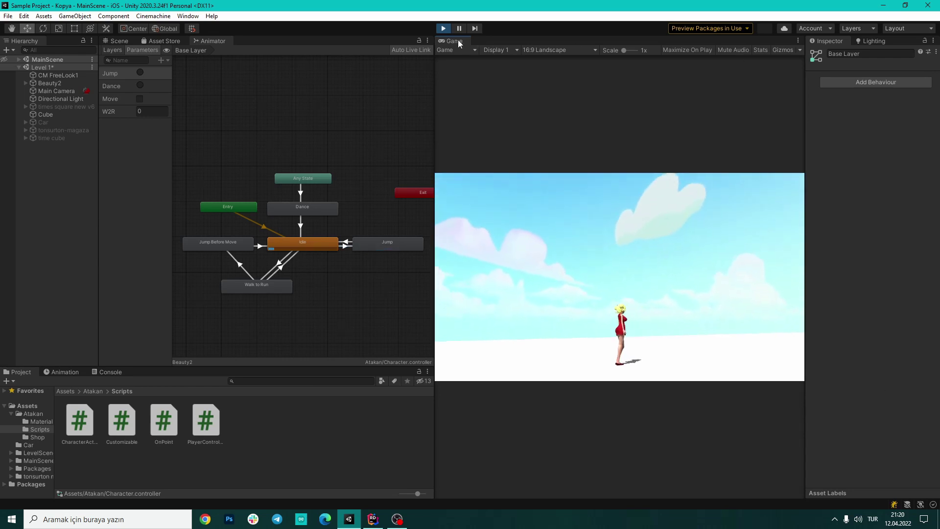
key("ctrl+p")
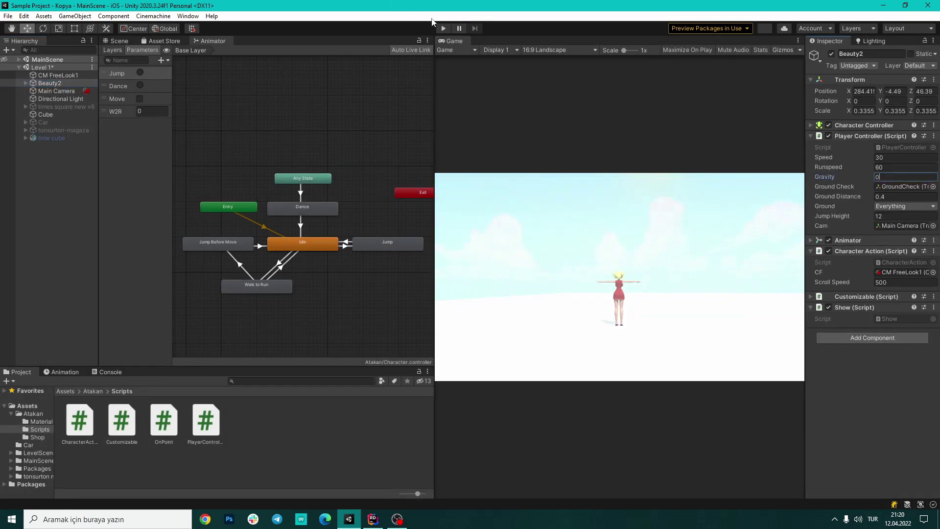
left_click(443, 27)
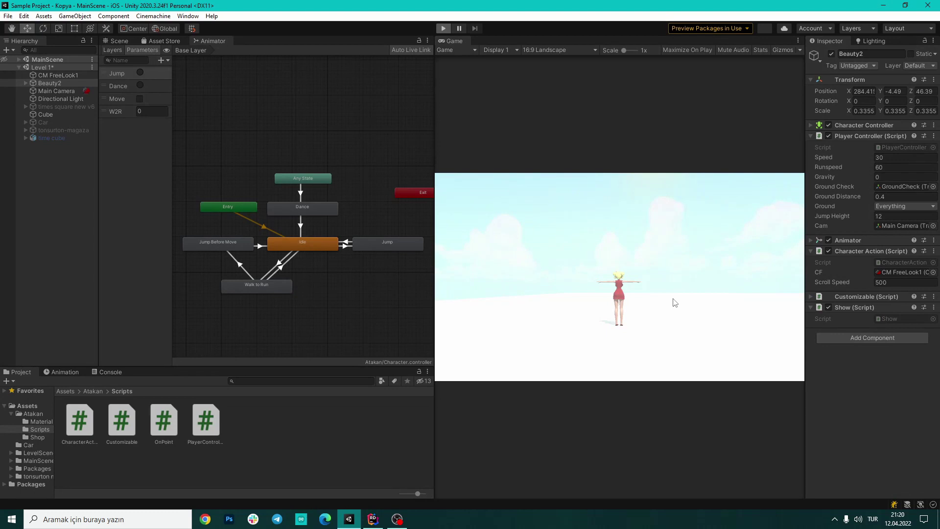
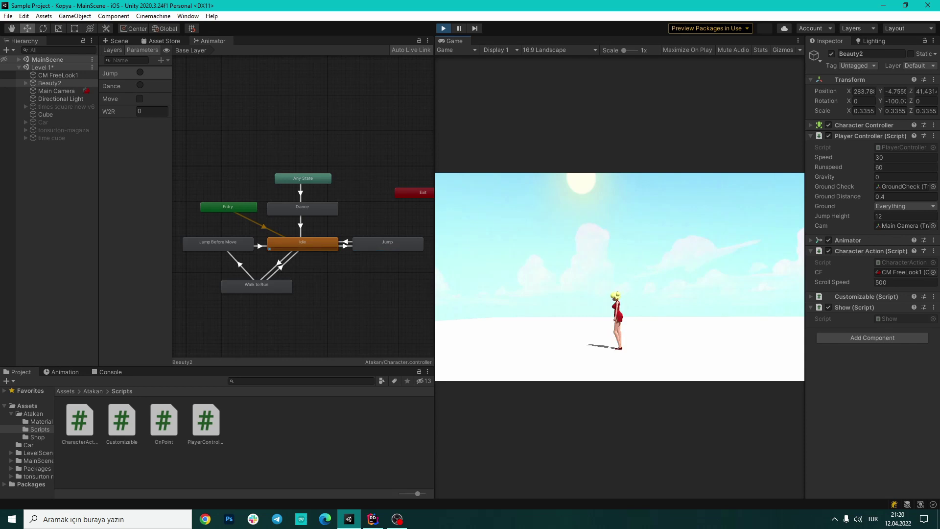
Make Beauty2 jump once more with Space, then exit Play mode back to editing
key("space")
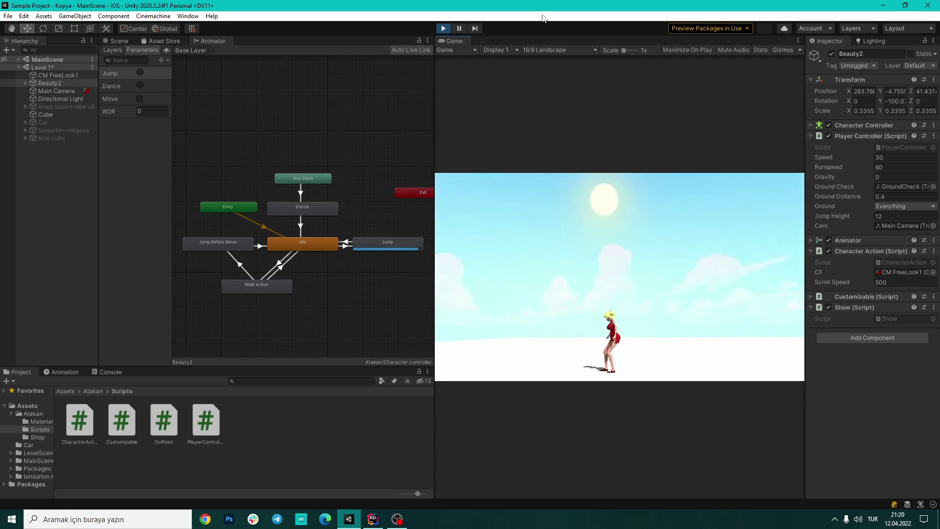
key("ctrl+p")
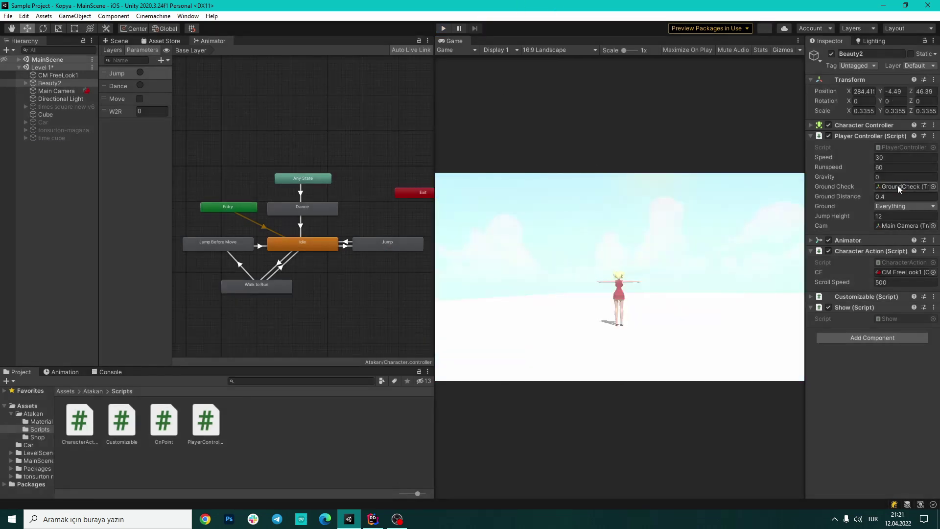
In Rider, find JumpAction in PlayerController.cs and highlight its velocity.y jump line
left_click(374, 519)
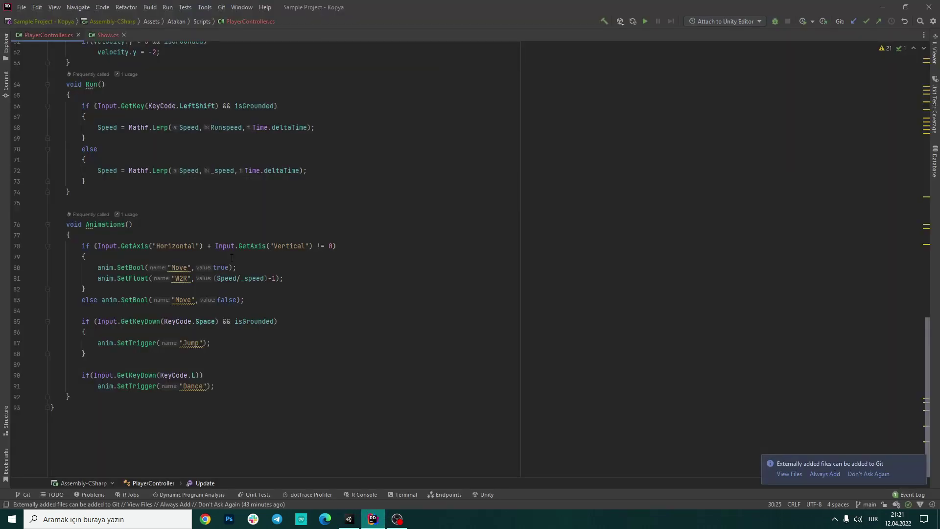
scroll(174, 217, "up", 4)
scroll(175, 217, "up", 4)
scroll(175, 217, "up", 5)
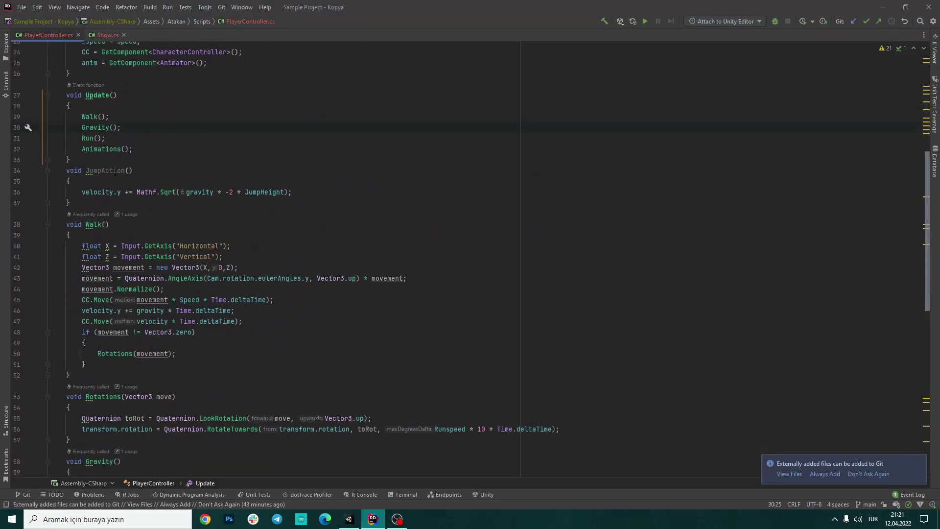
left_click(113, 171)
left_click_drag(81, 192, 288, 192)
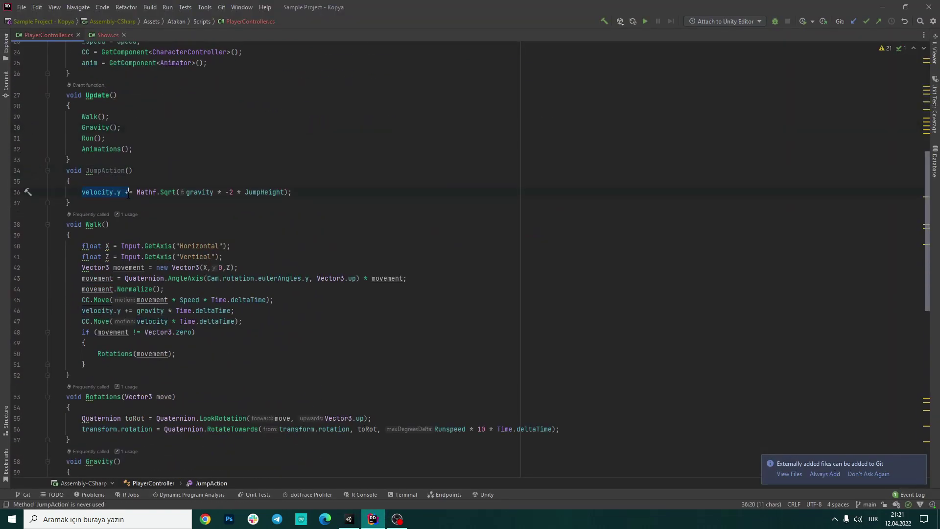
left_click(310, 189)
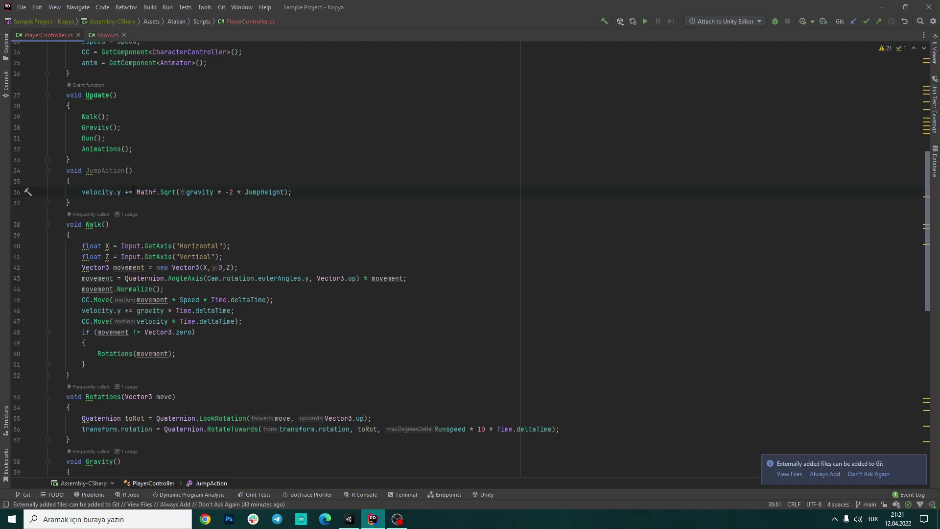
Review the JumpAction method's code again, then return to the Unity editor
left_click(116, 170)
scroll(201, 122, "up", 4)
scroll(195, 136, "down", 2)
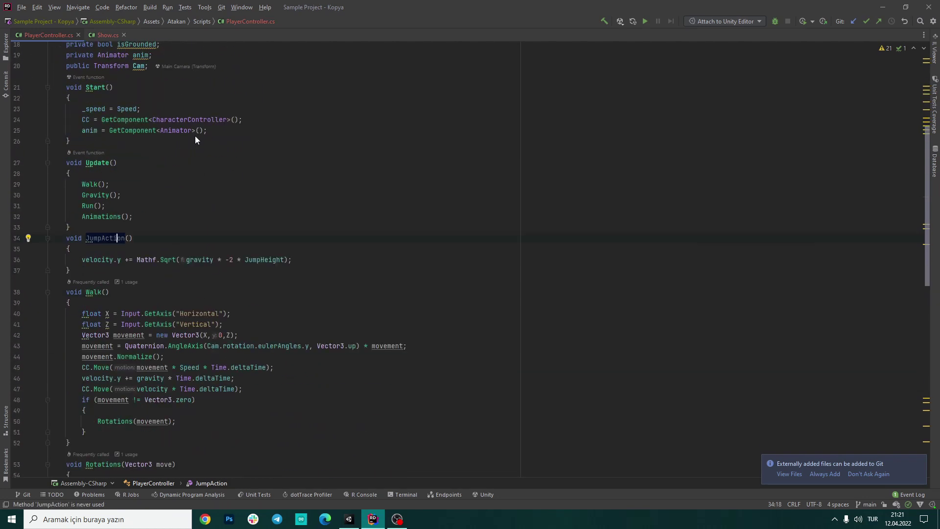
scroll(195, 140, "down", 6)
scroll(195, 140, "down", 7)
scroll(196, 142, "up", 8)
scroll(204, 162, "up", 9)
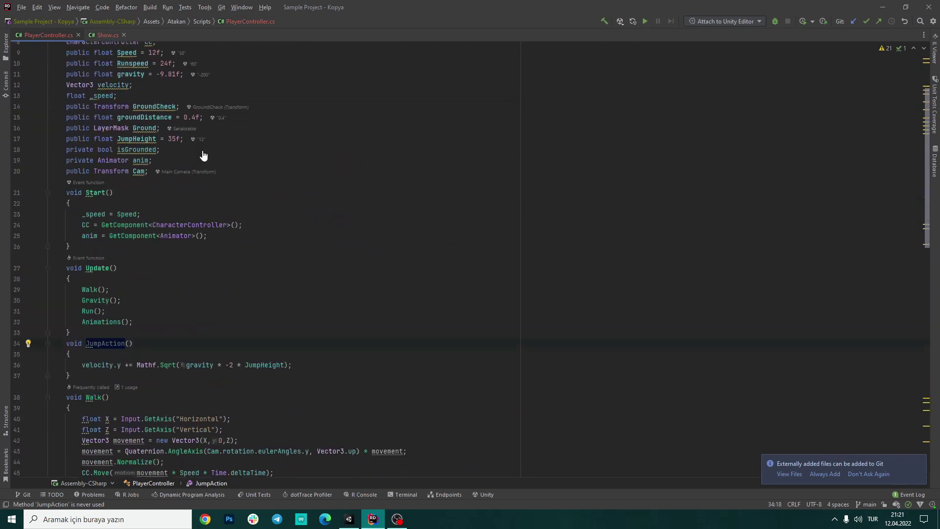
scroll(210, 174, "down", 6)
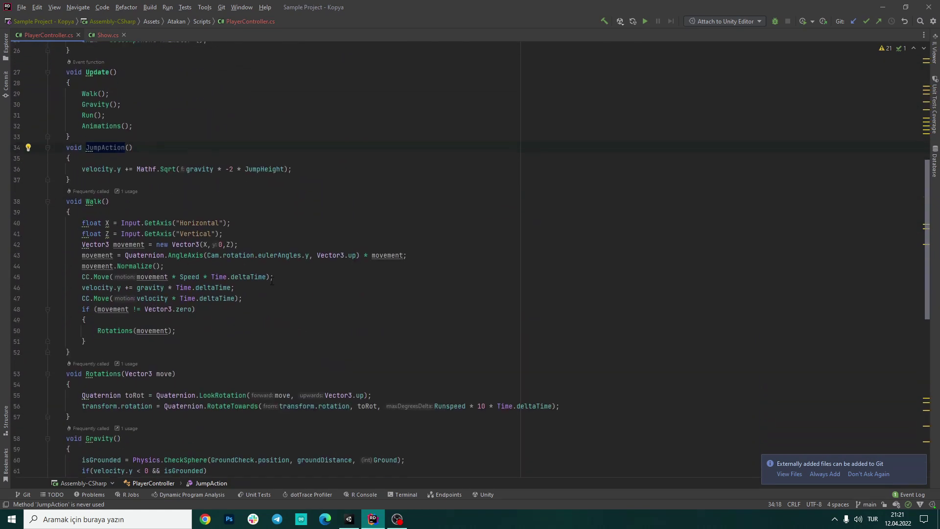
left_click(352, 524)
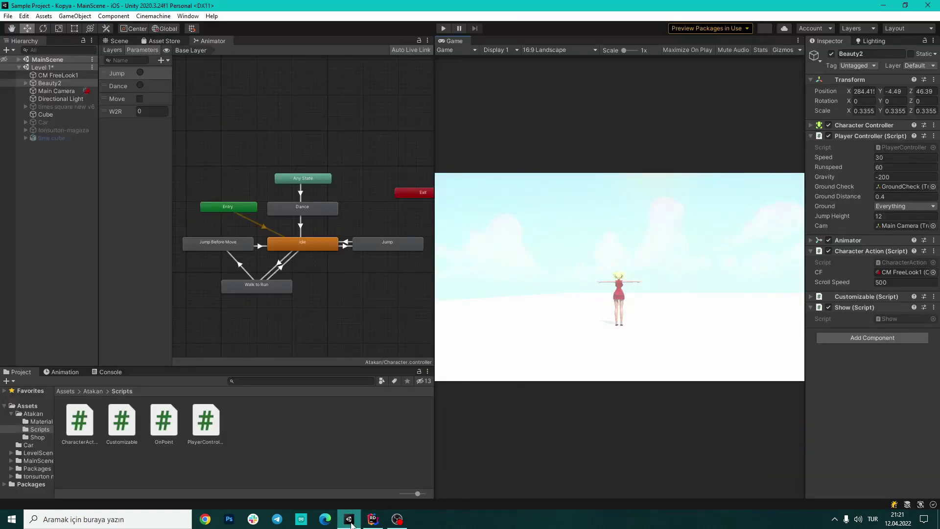
Open the Jump state's clip for Beauty2 in the Animation window to show its keyframes
left_click(379, 246)
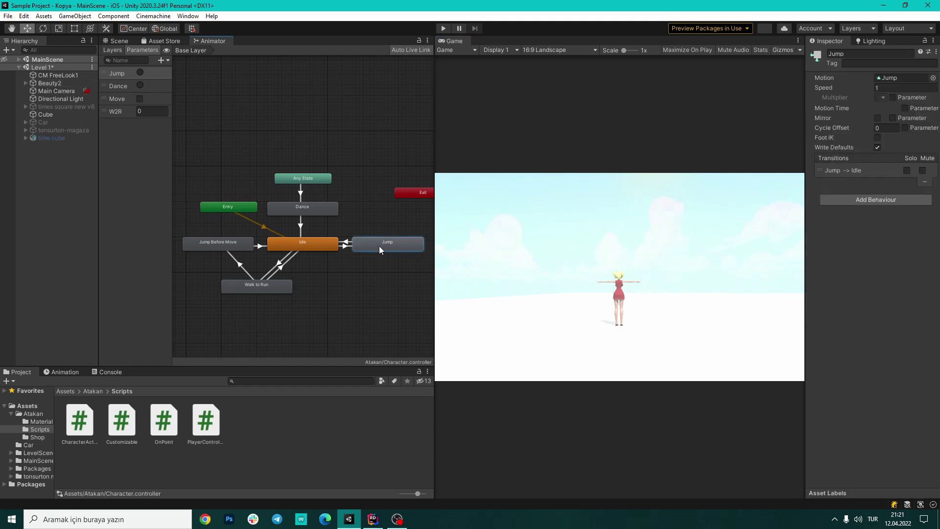
left_click(891, 78)
double_click(411, 422)
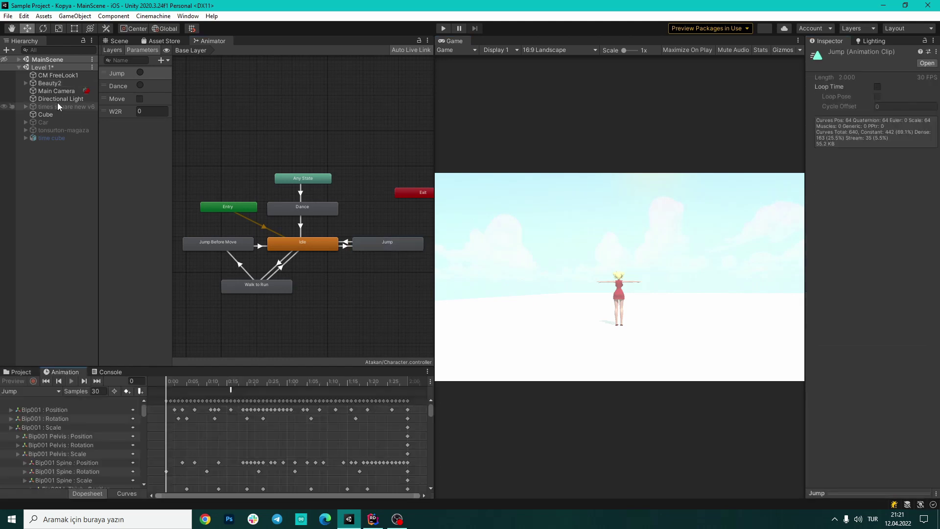
left_click(49, 83)
left_click(31, 391)
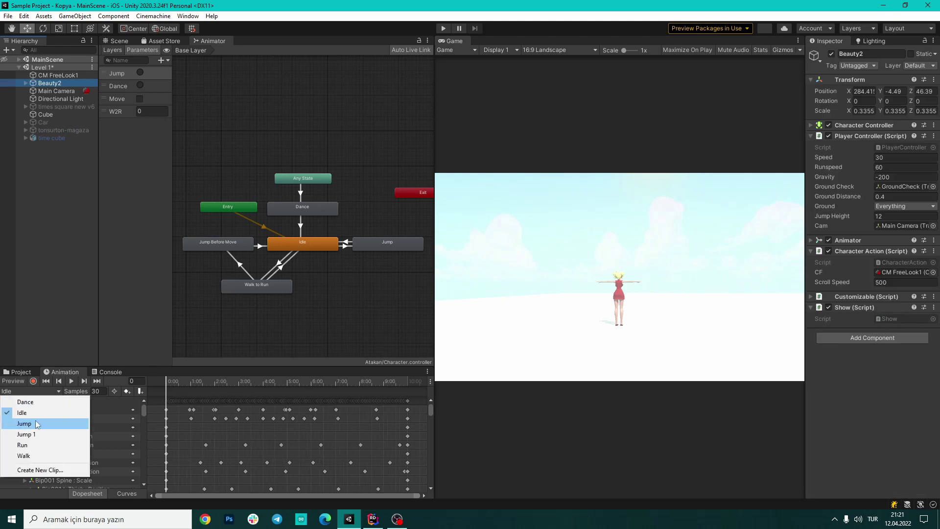
left_click(22, 423)
Widen the animation panels and inspect the event at 0:15 calling JumpAction()
scroll(392, 392, "up", 2)
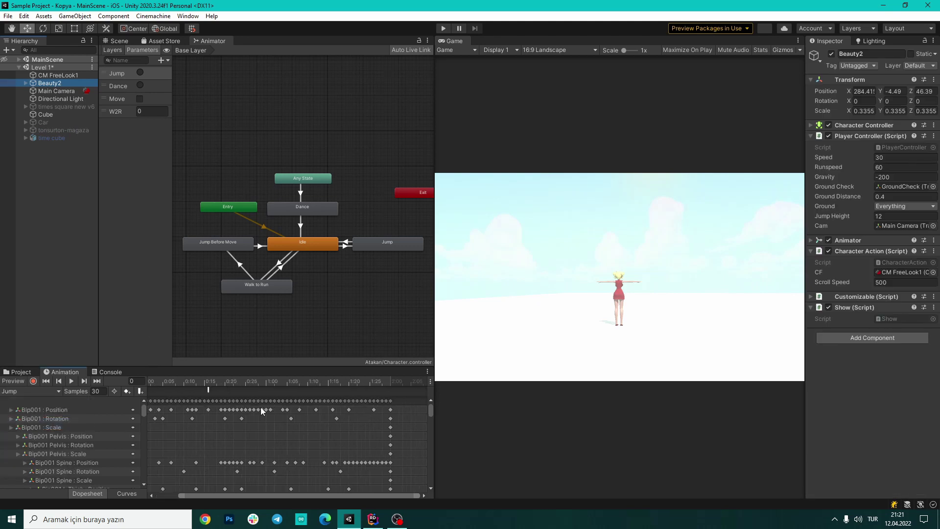
key("shift+space")
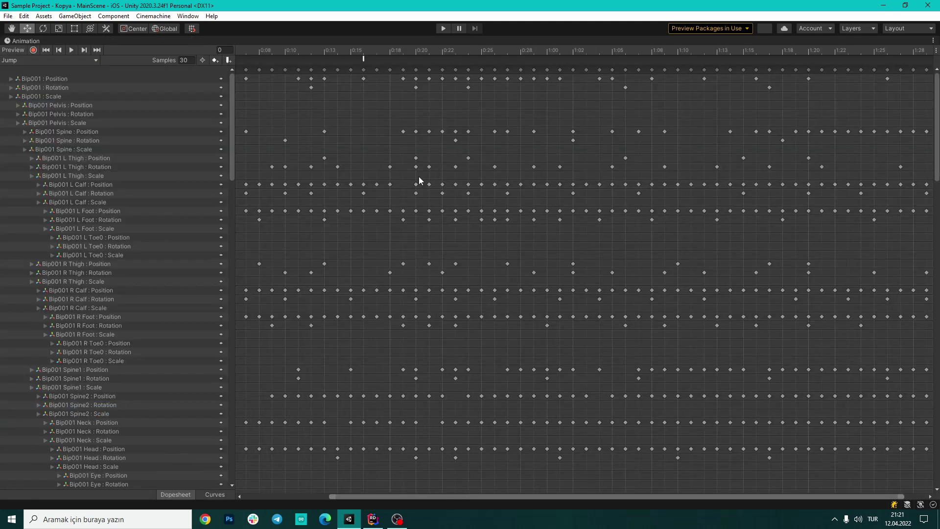
key("shift+space")
left_click_drag(435, 387, 522, 387)
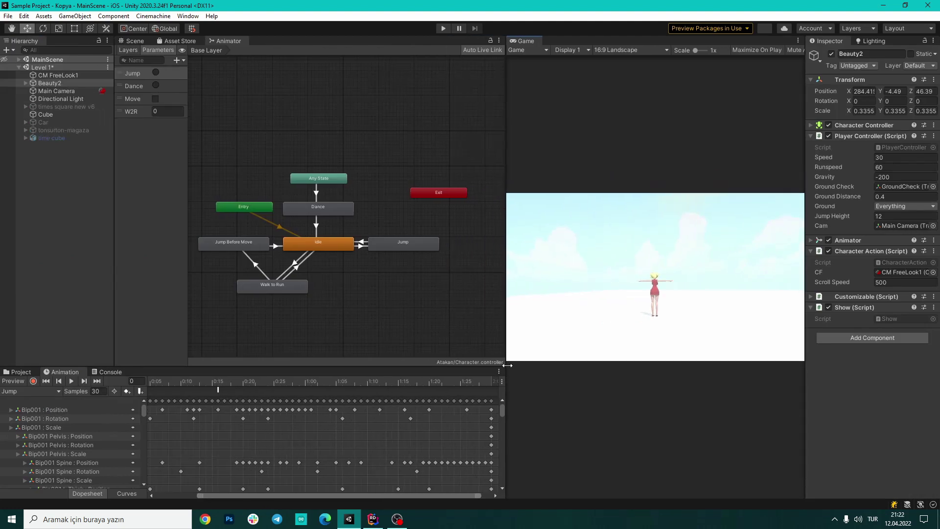
left_click(271, 390)
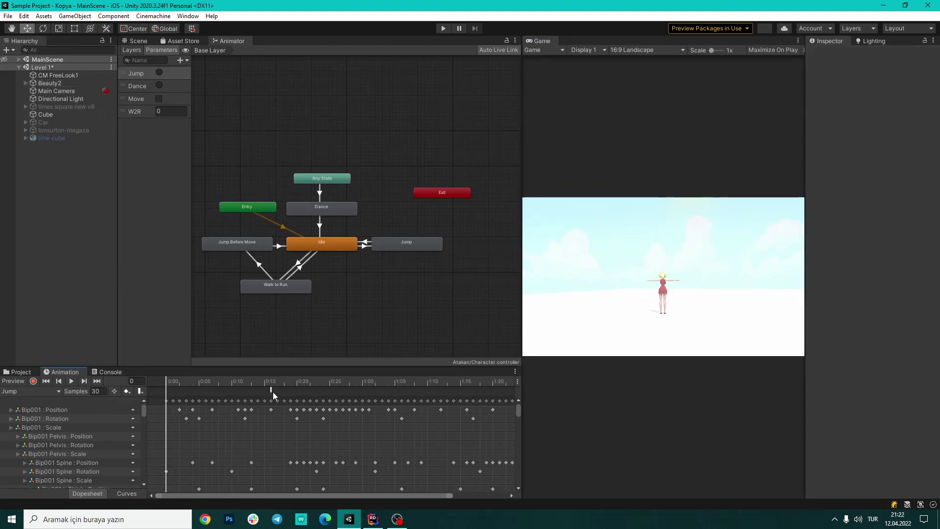
scroll(243, 417, "down", 1)
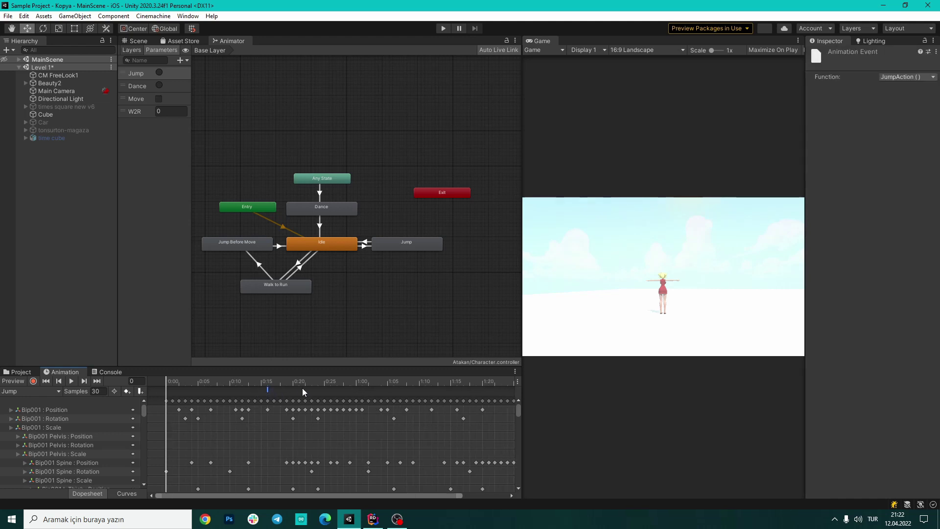
Add a trial animation event, move it to about 0:10, preview frame 8, then delete it
left_click(226, 392)
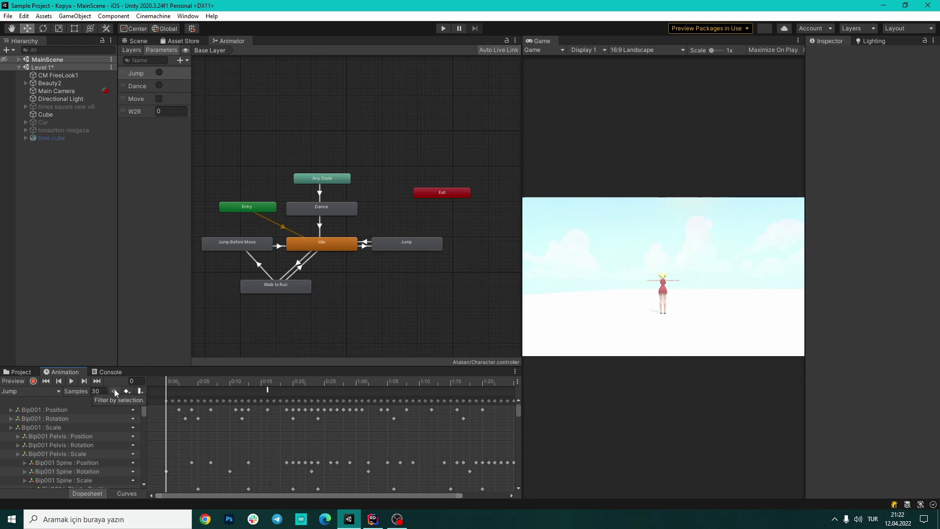
left_click(142, 390)
left_click_drag(169, 389, 229, 389)
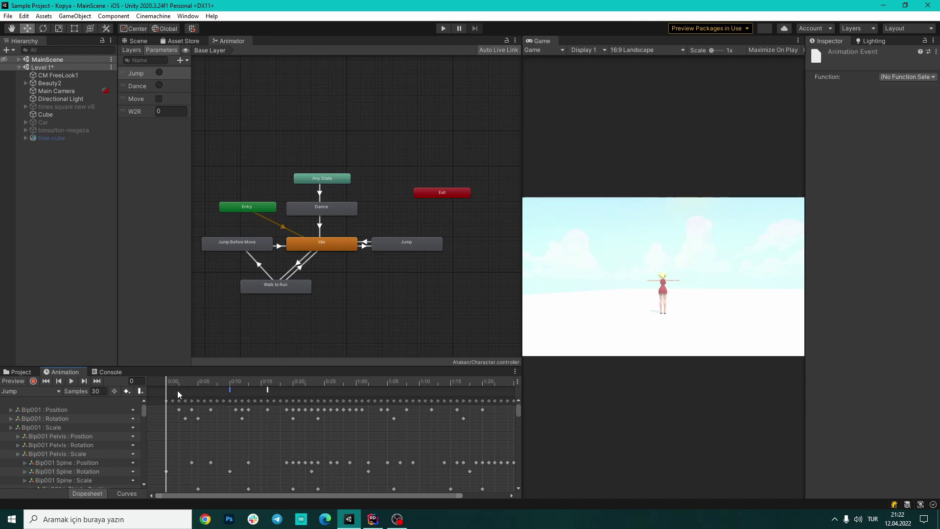
left_click(216, 383)
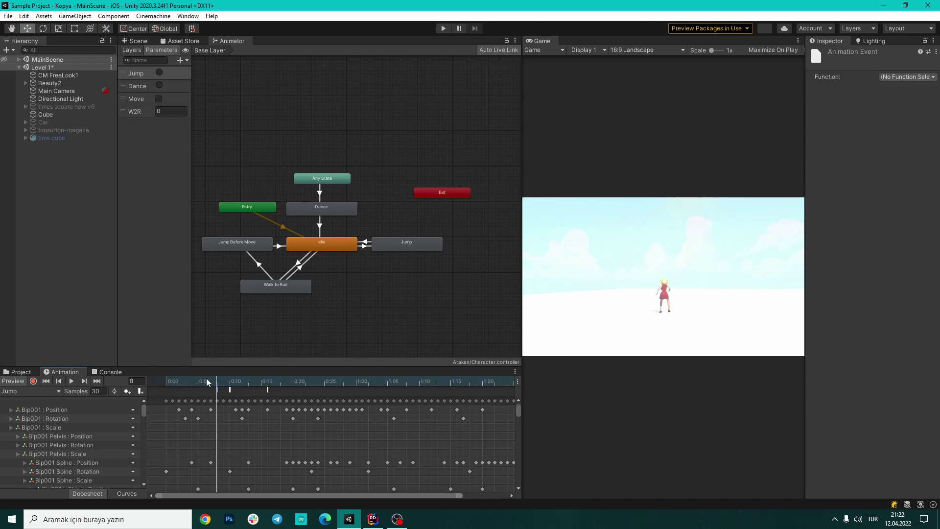
left_click_drag(207, 381, 167, 381)
key("Delete")
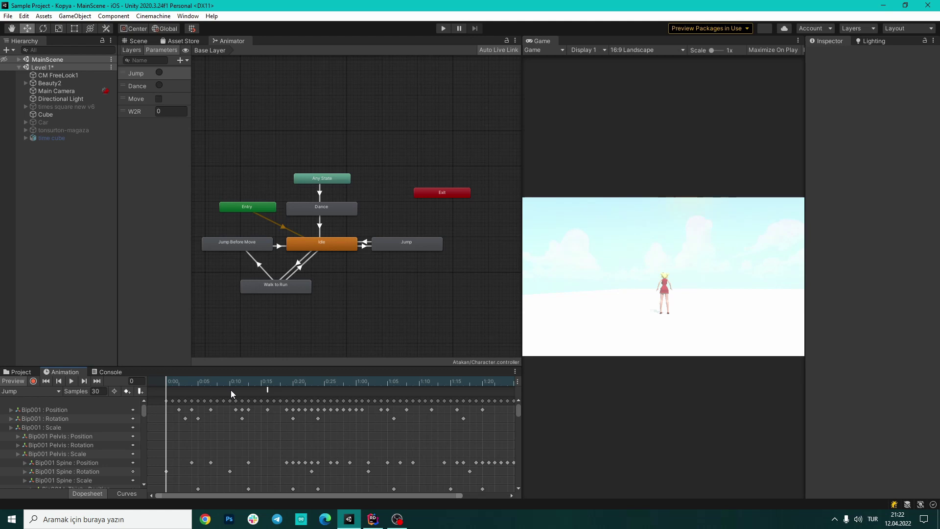
Look over the available event functions and Beauty2's Animator, then recheck the JumpAction event and preview frame 7
left_click(326, 389)
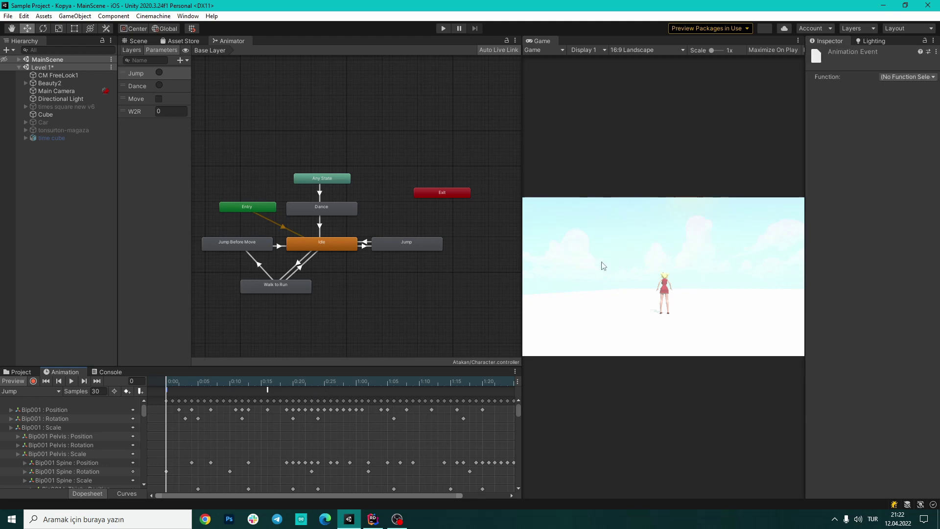
left_click(905, 77)
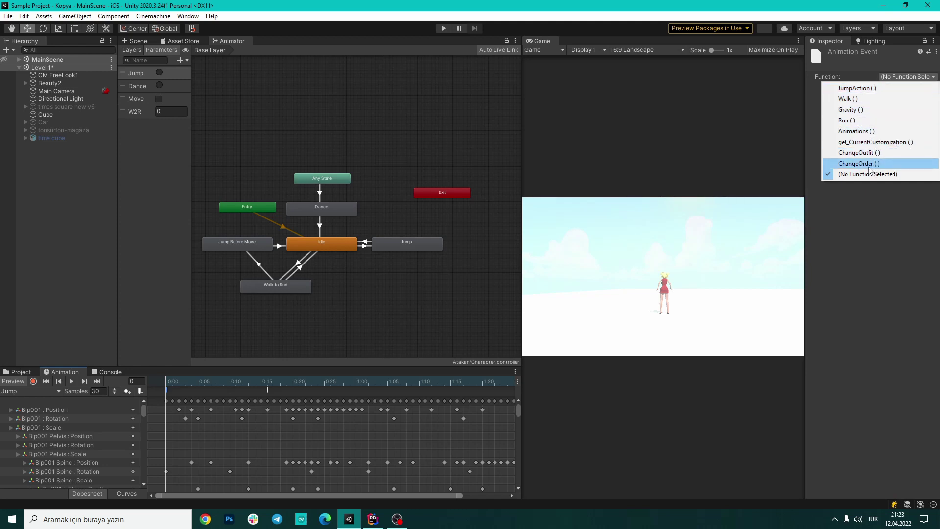
left_click(53, 91)
left_click(54, 83)
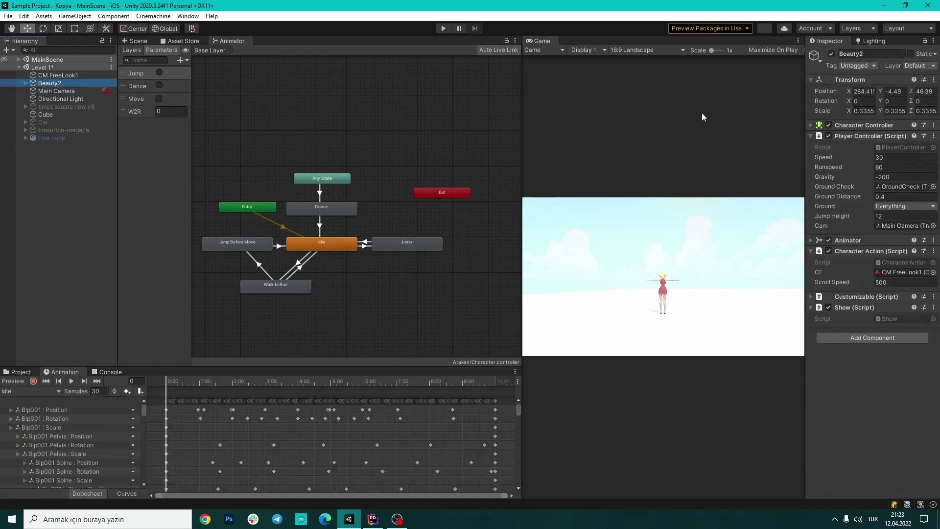
left_click(811, 241)
left_click(812, 241)
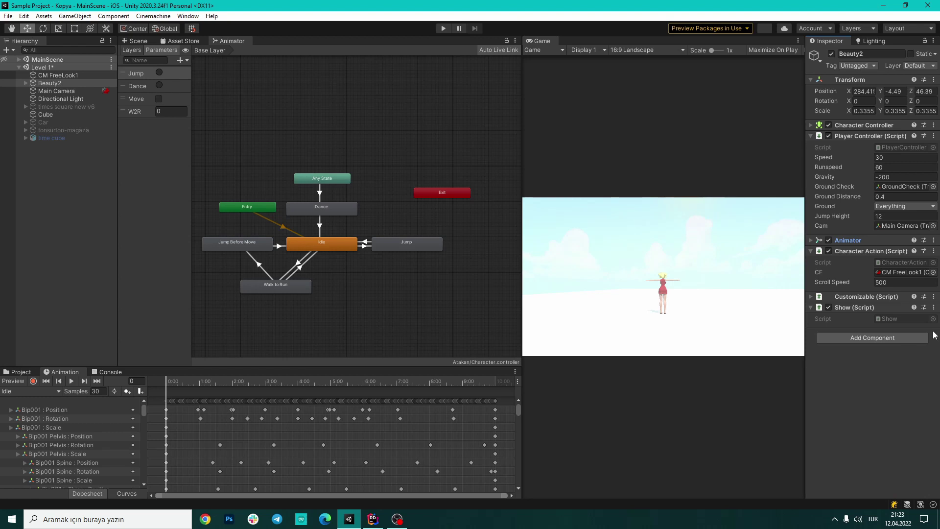
left_click(254, 392)
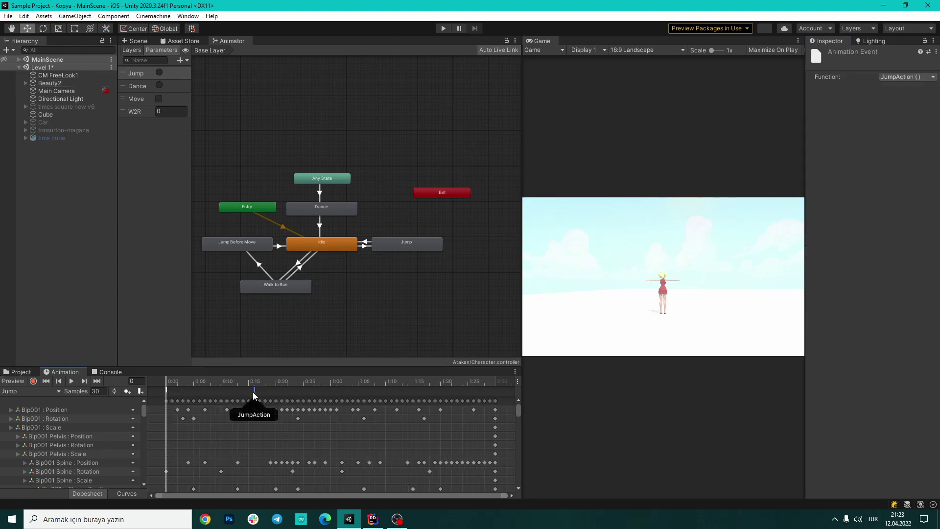
left_click(167, 389)
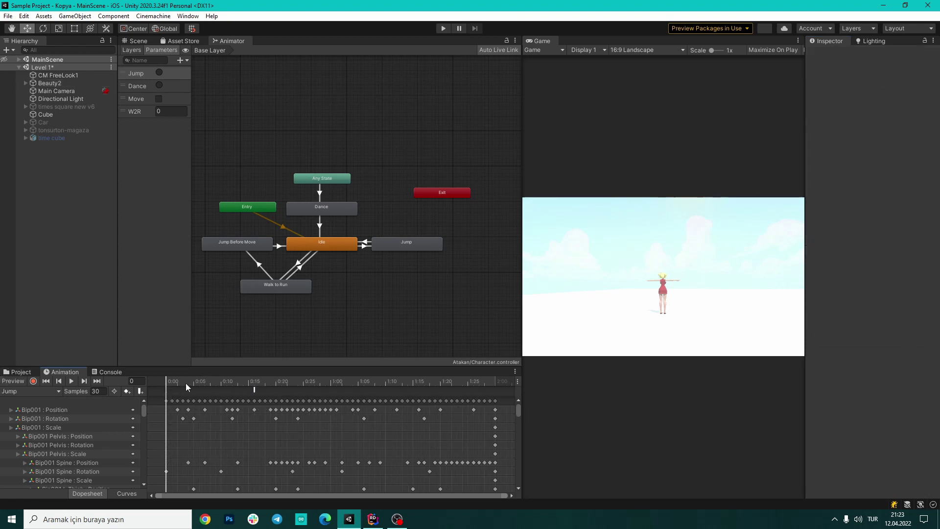
left_click(207, 384)
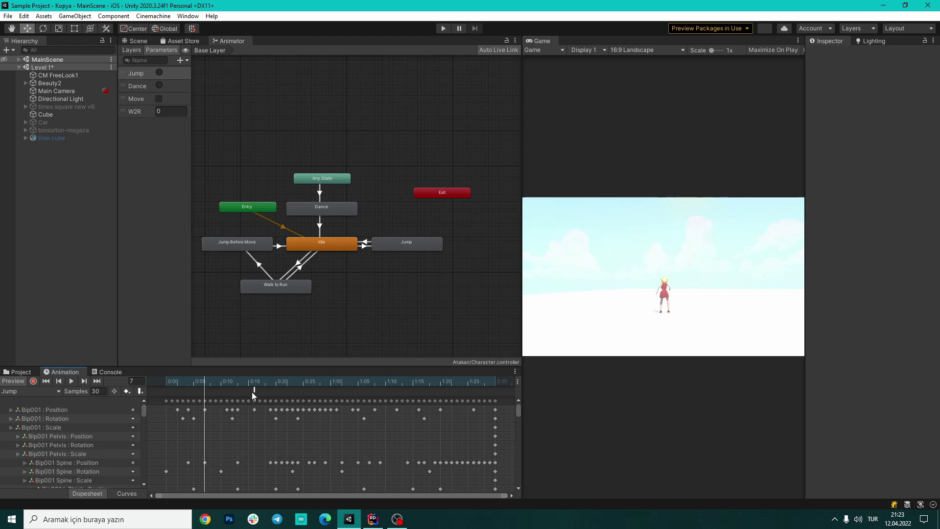
Enlarge the Game view and scrub the Jump clip to frame 13 to check the event's function
left_click_drag(187, 381, 166, 381)
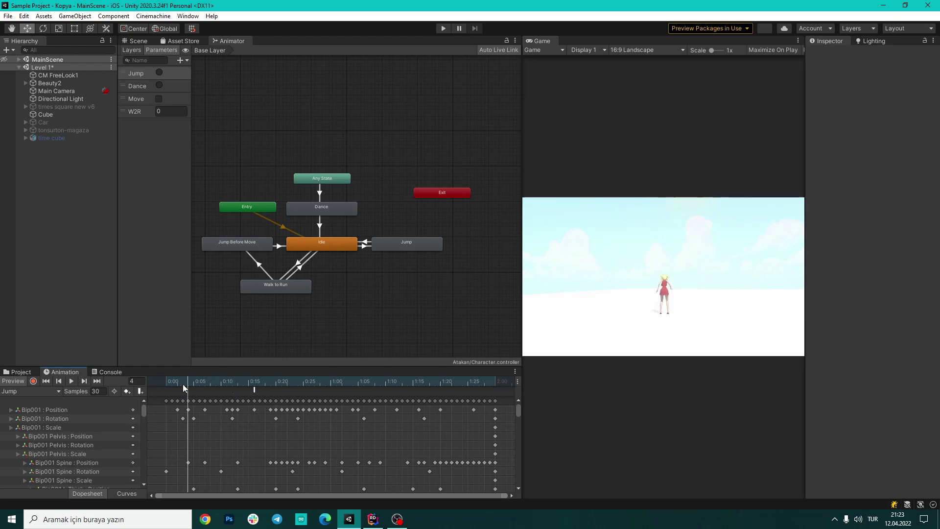
left_click_drag(523, 287, 275, 252)
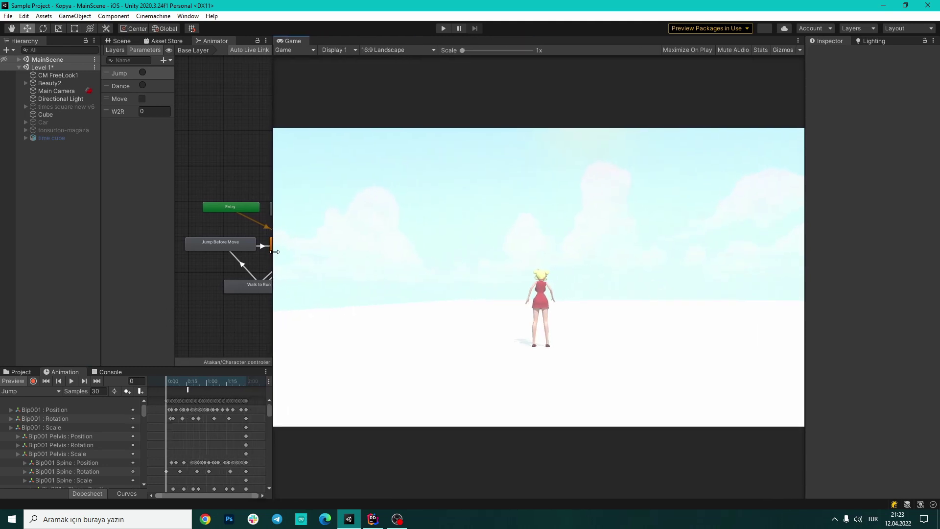
left_click_drag(168, 381, 189, 391)
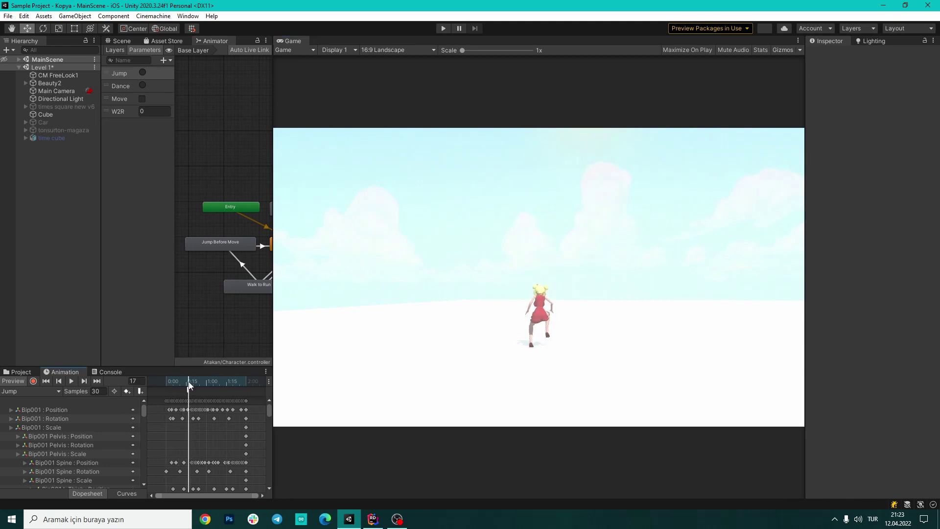
left_click(189, 388)
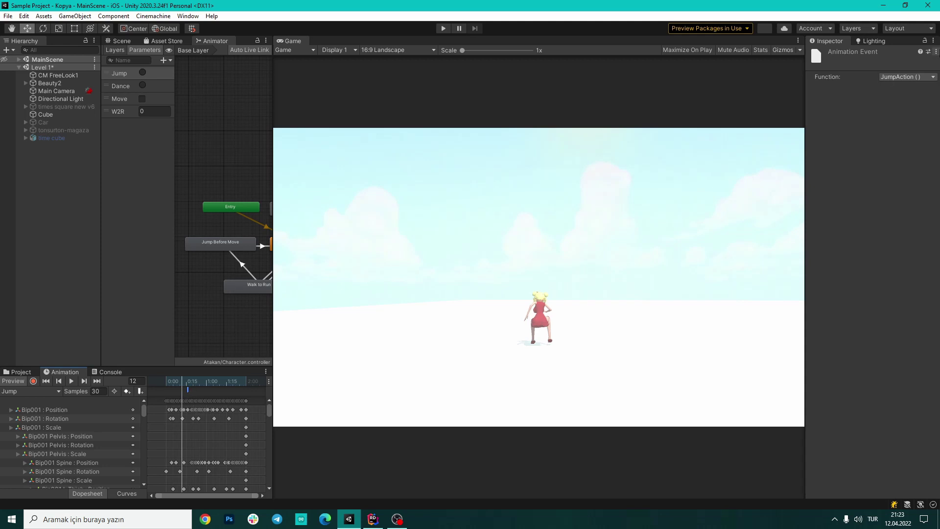
Preview the jump through frames 15, 39 and about 50, then start Play mode
left_click_drag(186, 381, 189, 397)
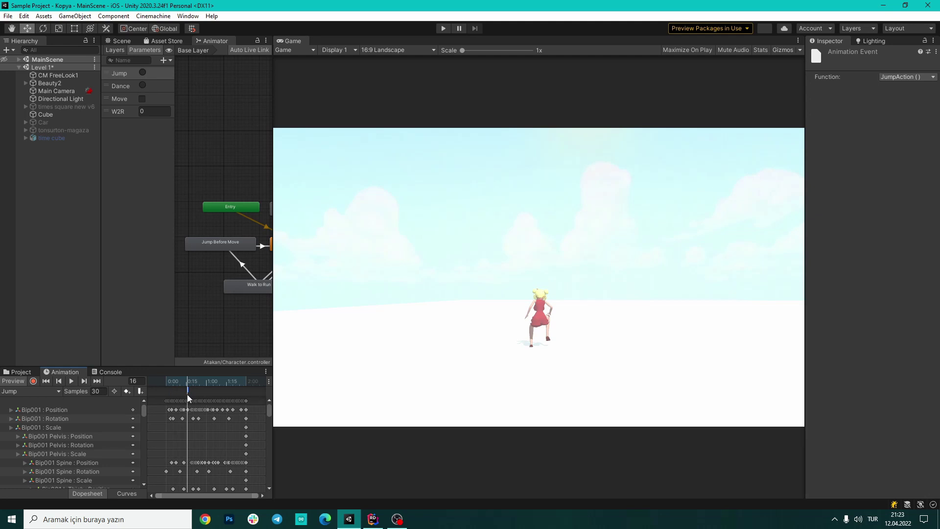
left_click_drag(189, 398, 218, 401)
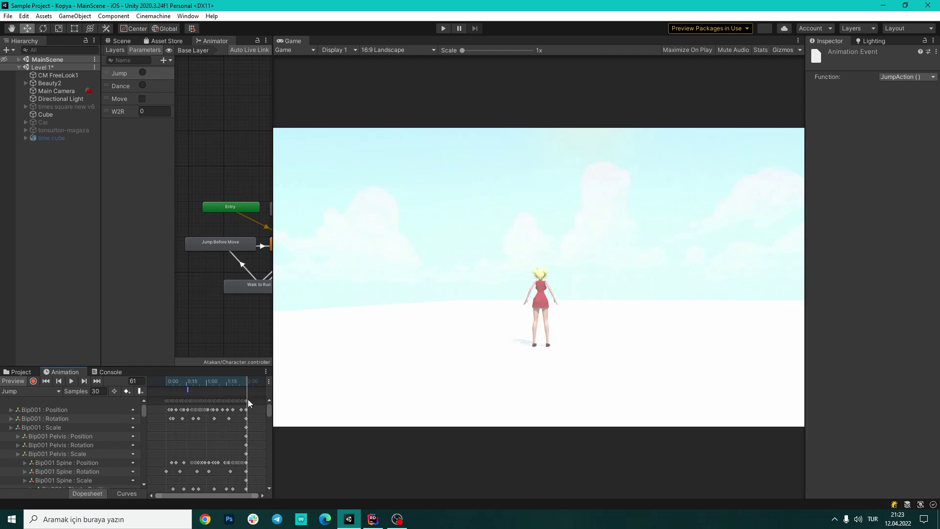
mouse_move(219, 401)
left_mouse_down()
mouse_move(187, 404)
mouse_move(166, 381)
left_mouse_up()
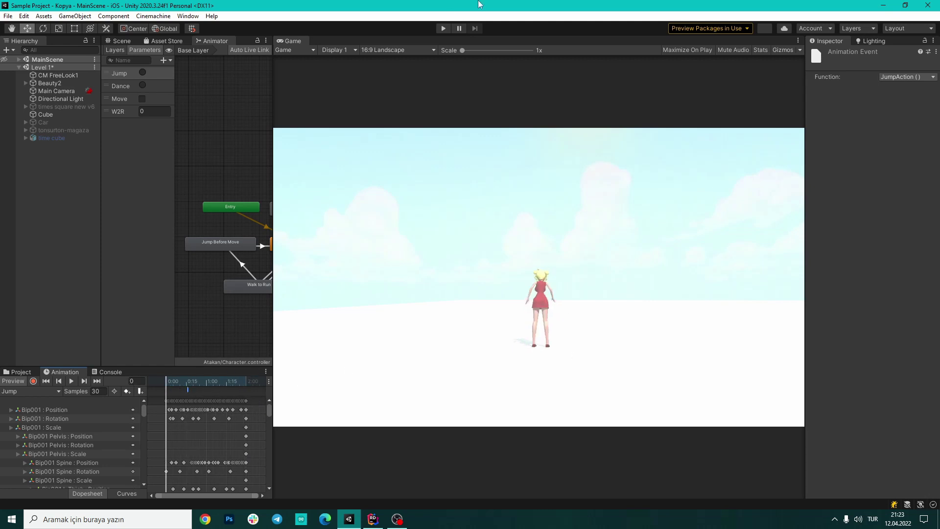
left_click(443, 28)
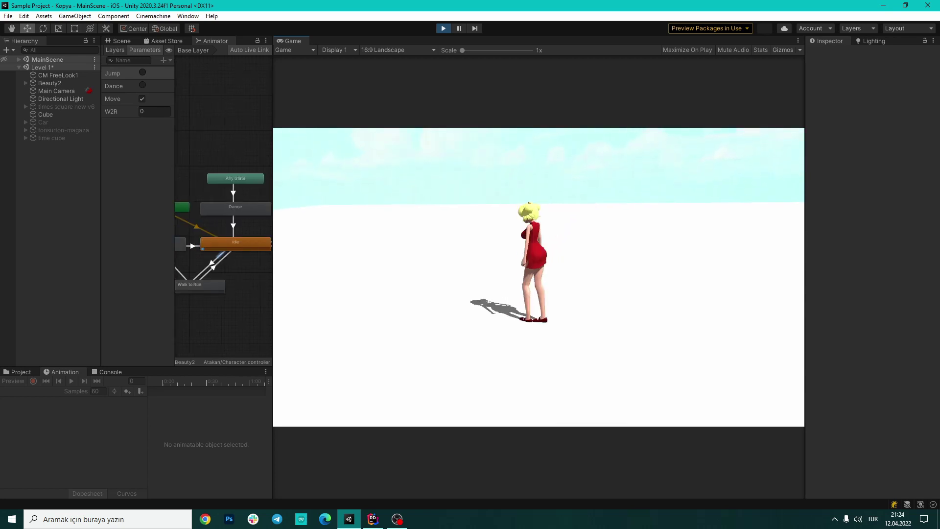
Walk Beauty2 forward with W, jump with Space, walk again, then stop Play mode
key("w")
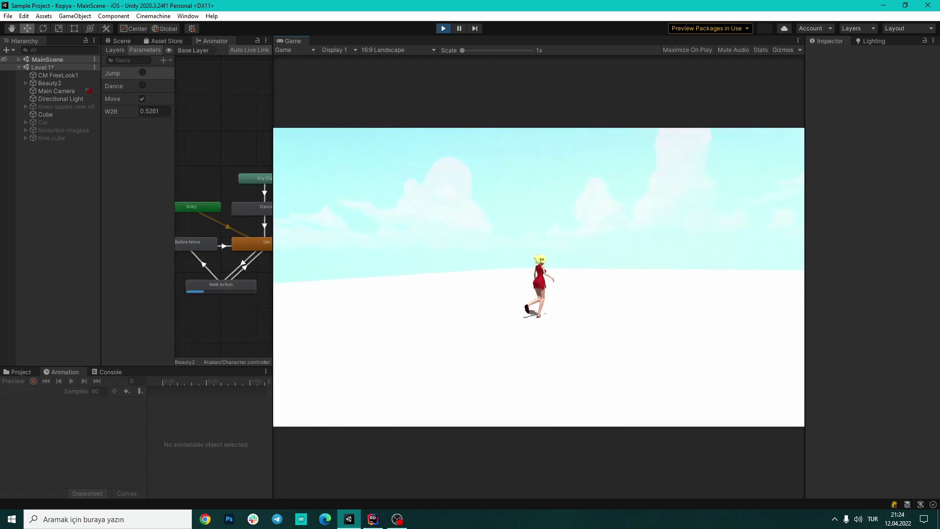
key("space")
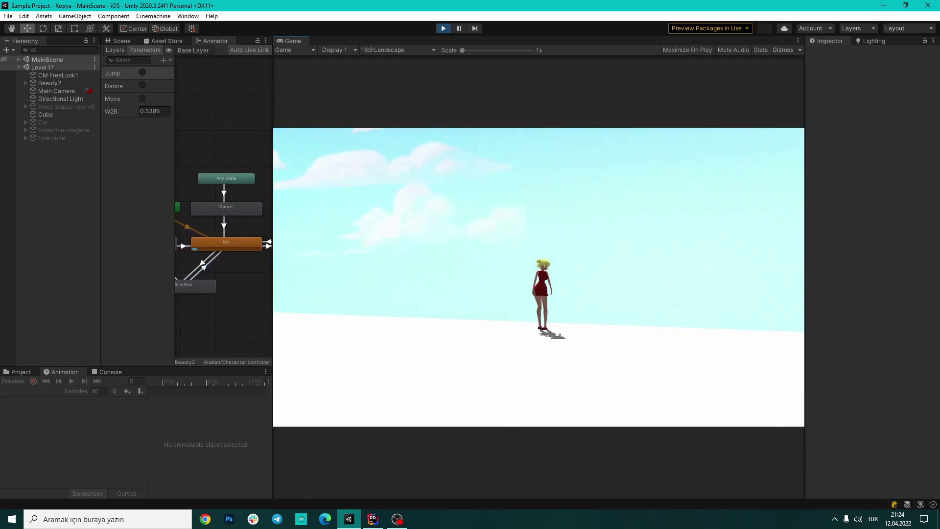
key("w")
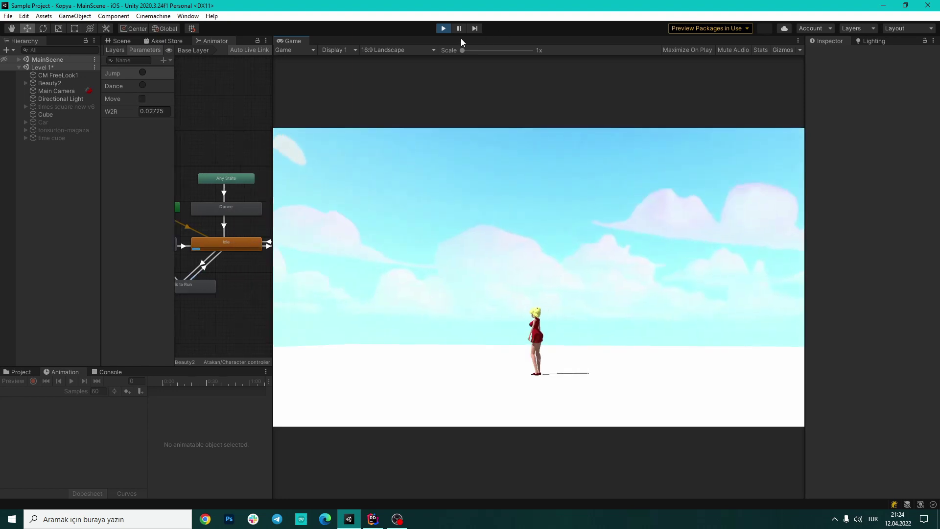
left_click(444, 31)
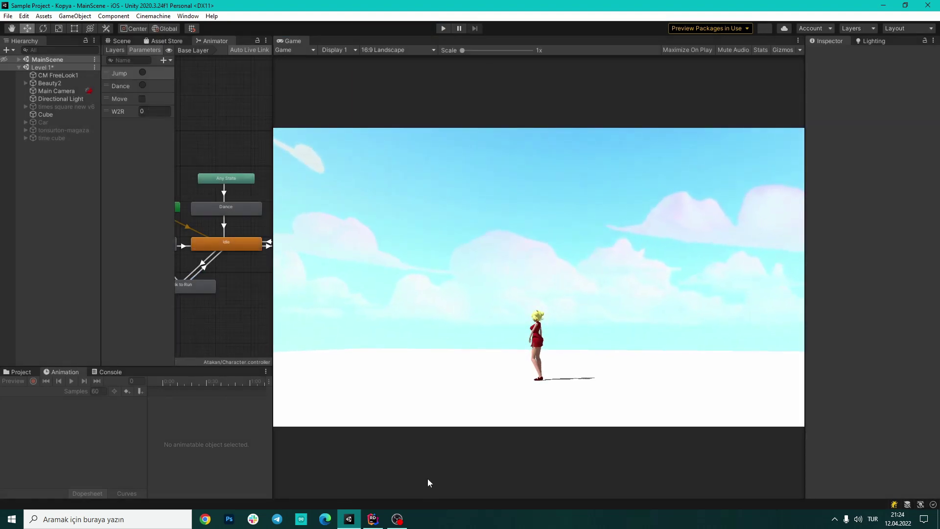
Shrink the Game view back and show Beauty2's Jump clip in the Animation window
left_click_drag(273, 344, 410, 343)
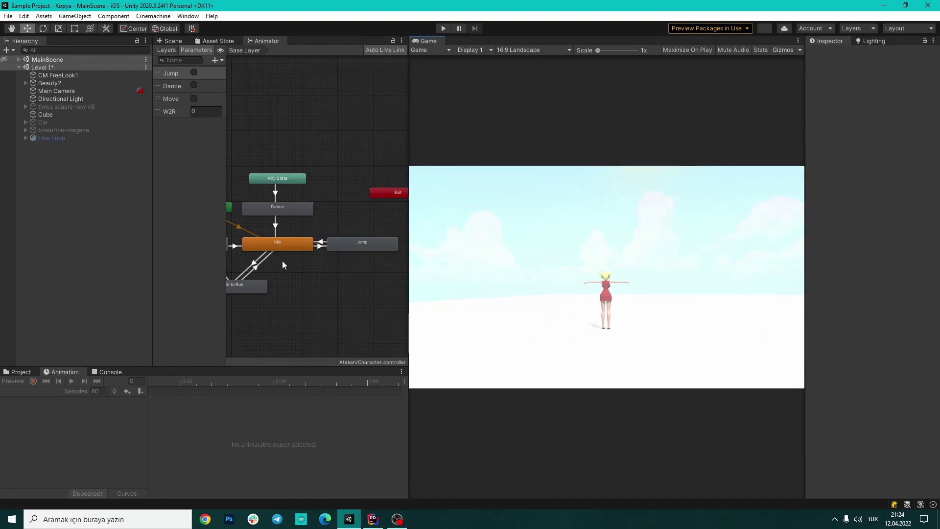
left_click(56, 83)
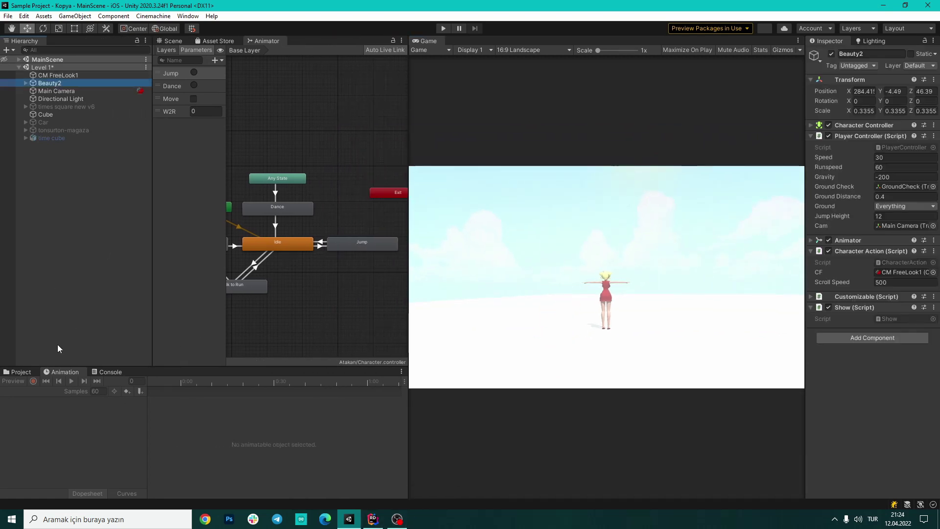
left_click(19, 392)
left_click(17, 433)
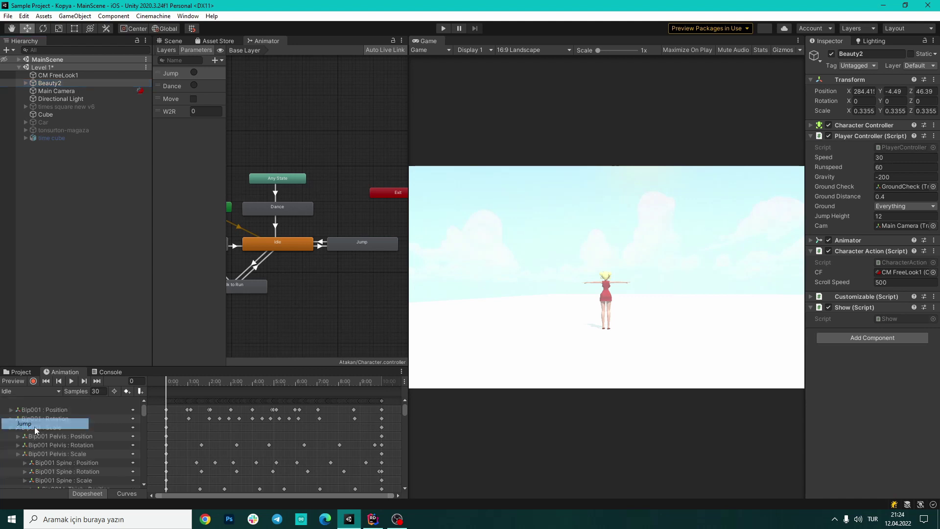
Add an animation event at frame 42 set to call JumpAction()
left_click(317, 382)
left_click(141, 392)
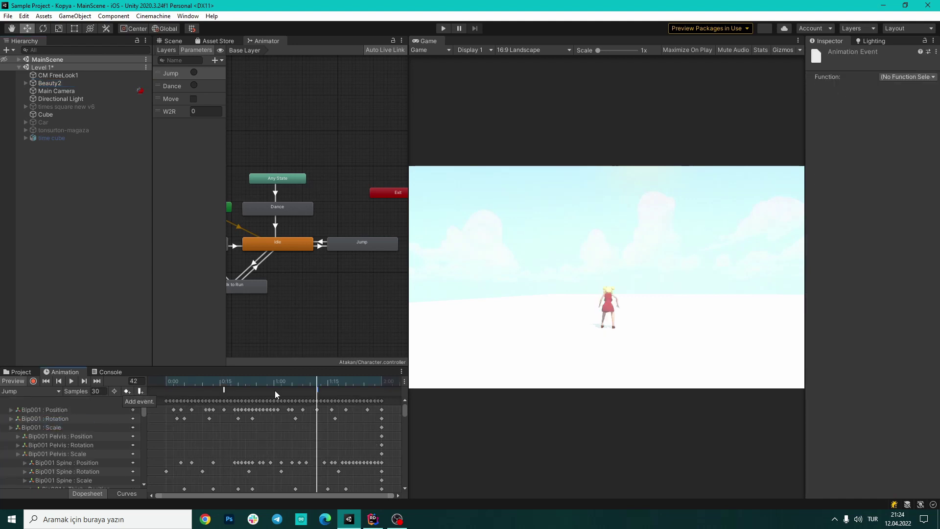
left_click(900, 78)
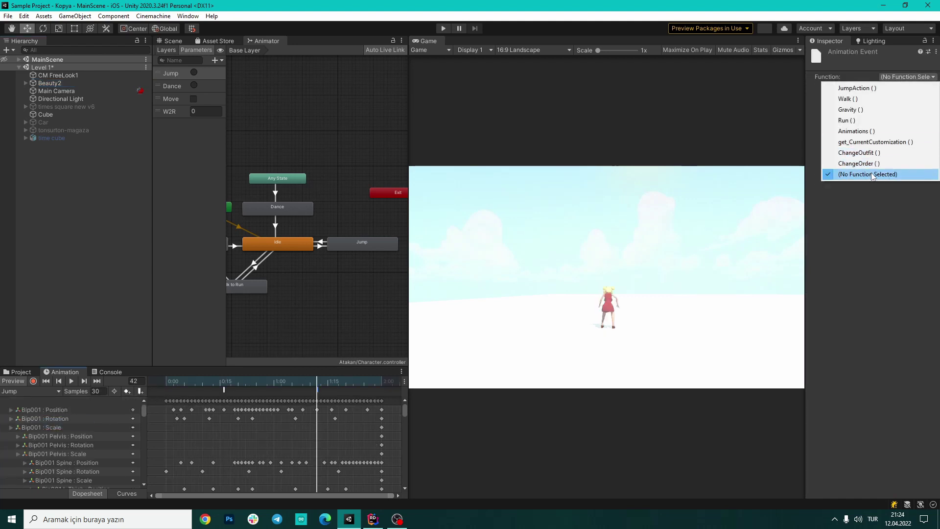
left_click(870, 91)
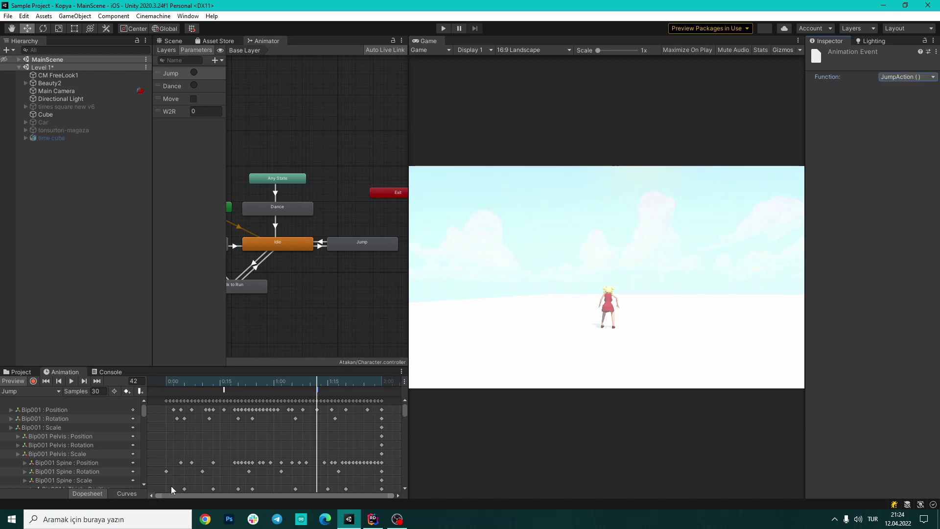
mouse_move(318, 393)
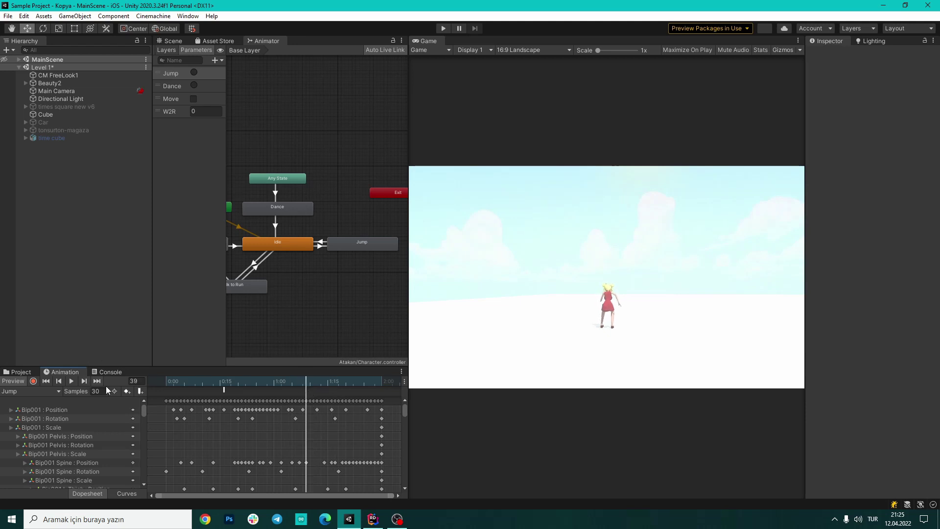
Add an Animation Event at the playhead of the Jump clip, leaving its function unassigned
left_click(141, 392)
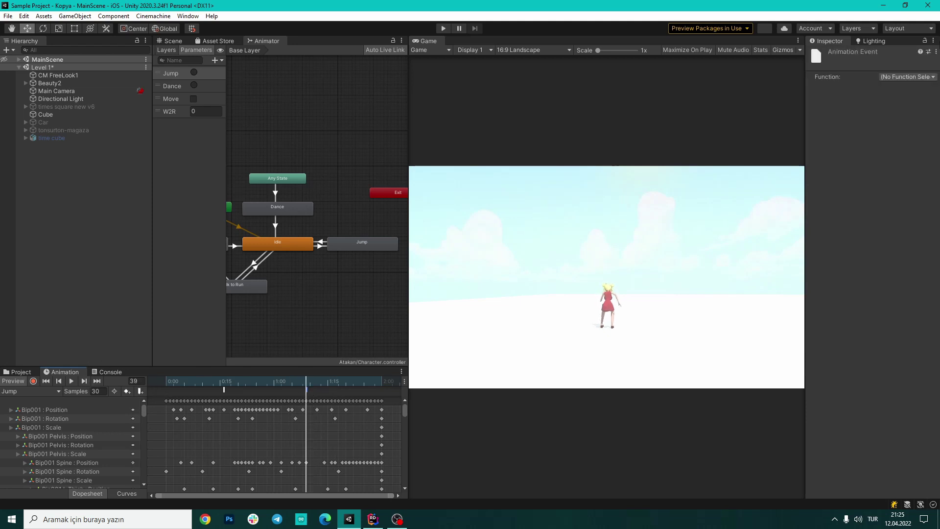
left_click(903, 77)
left_click(911, 227)
left_click(308, 393)
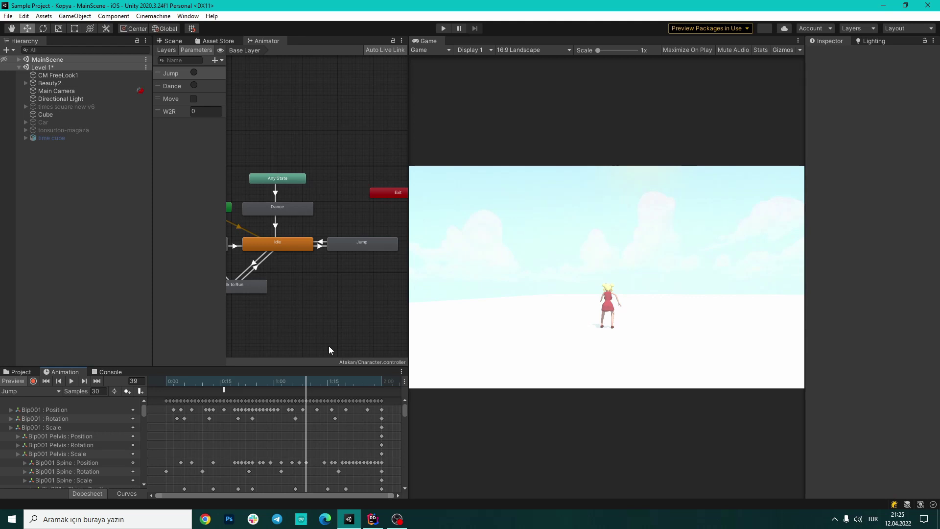
key("alt+Tab")
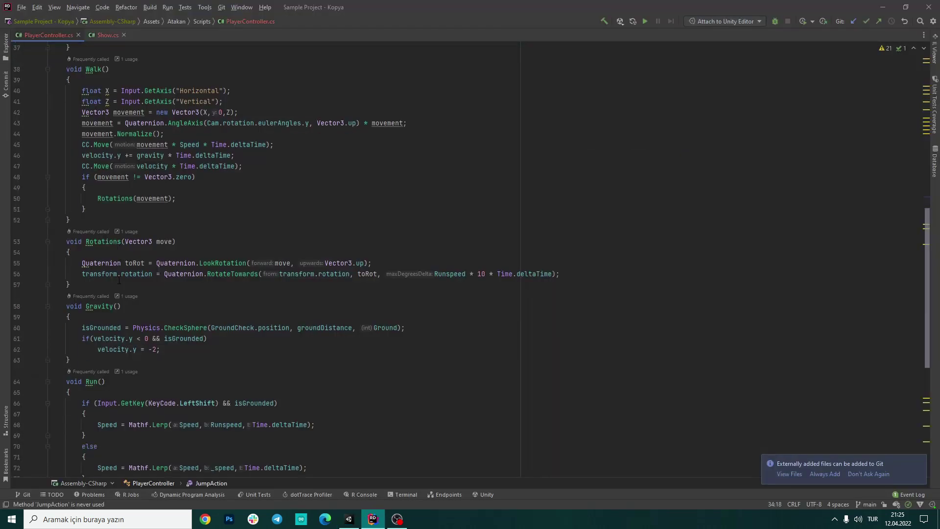
scroll(116, 297, "down", 5)
scroll(116, 298, "down", 1)
scroll(139, 358, "up", 3)
scroll(138, 358, "up", 5)
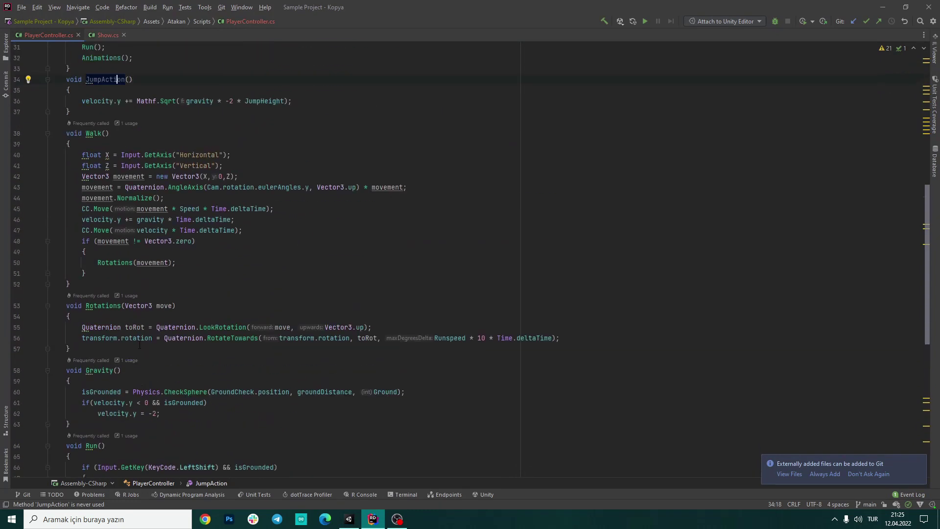
scroll(138, 358, "up", 4)
key("End")
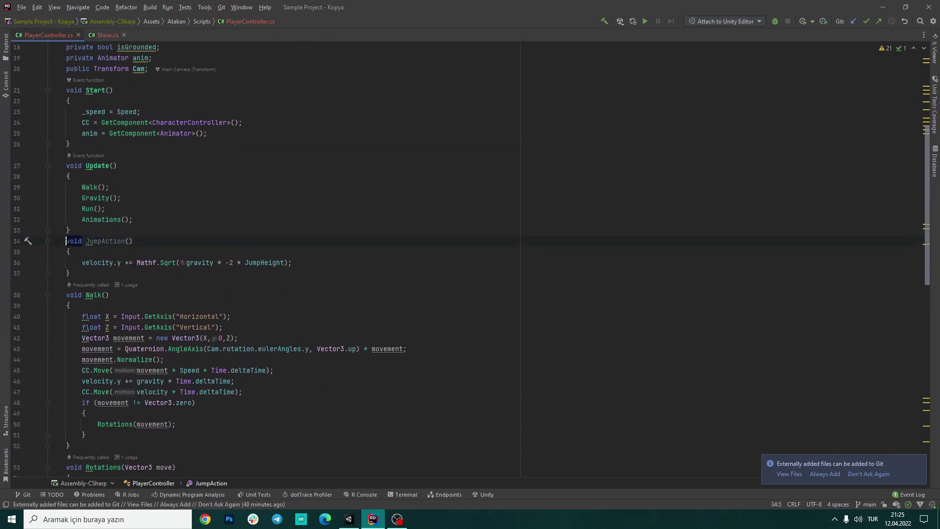
scroll(69, 250, "up", 1)
scroll(69, 250, "up", 1)
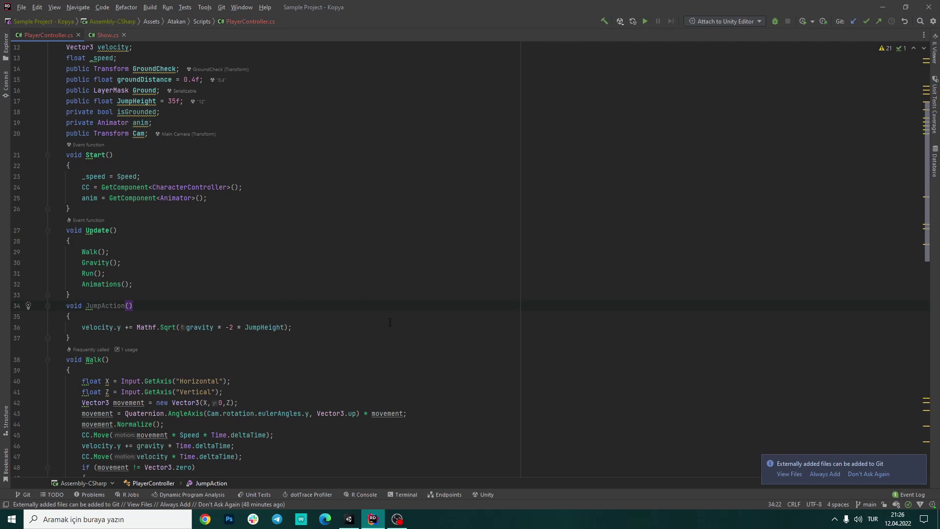
left_click(111, 312)
left_click(311, 329)
key("Return")
type("Wal")
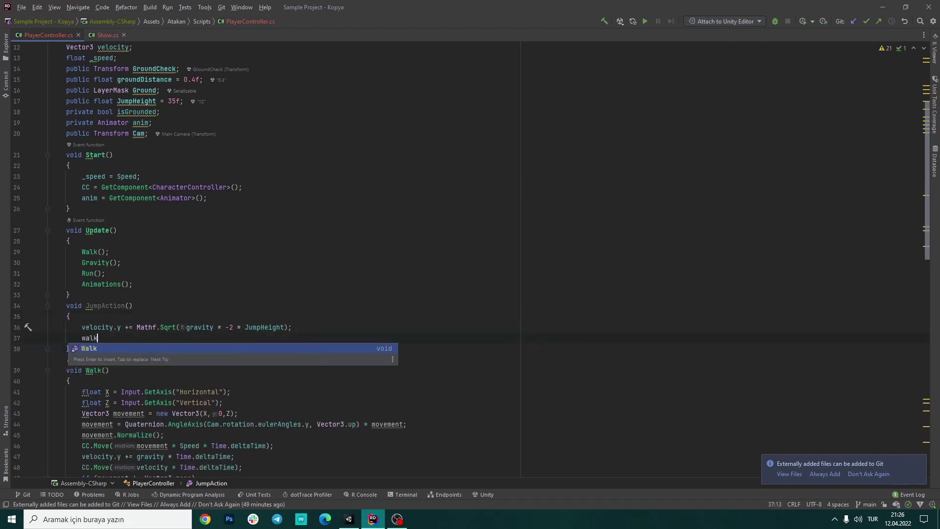
key("Return")
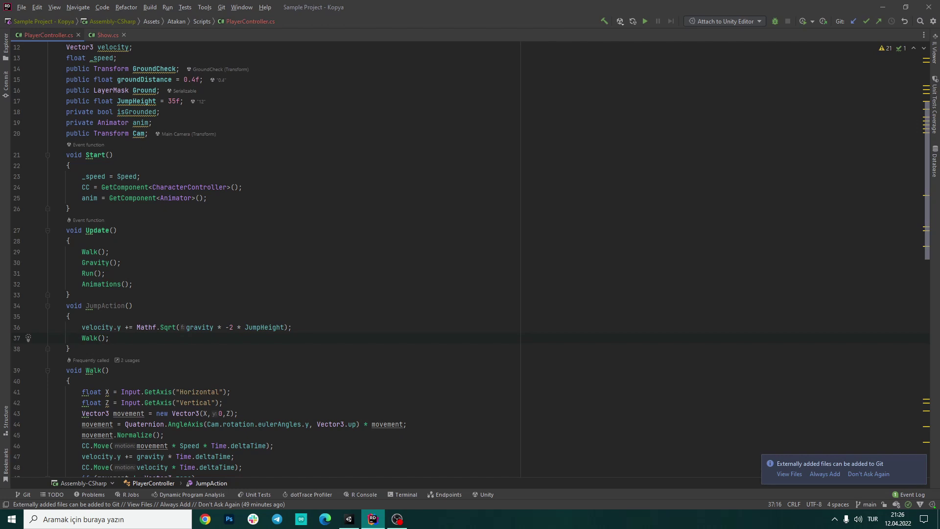
key("BackSpace")
key("BackSpace")
key("BackSpace")
key("BackSpace")
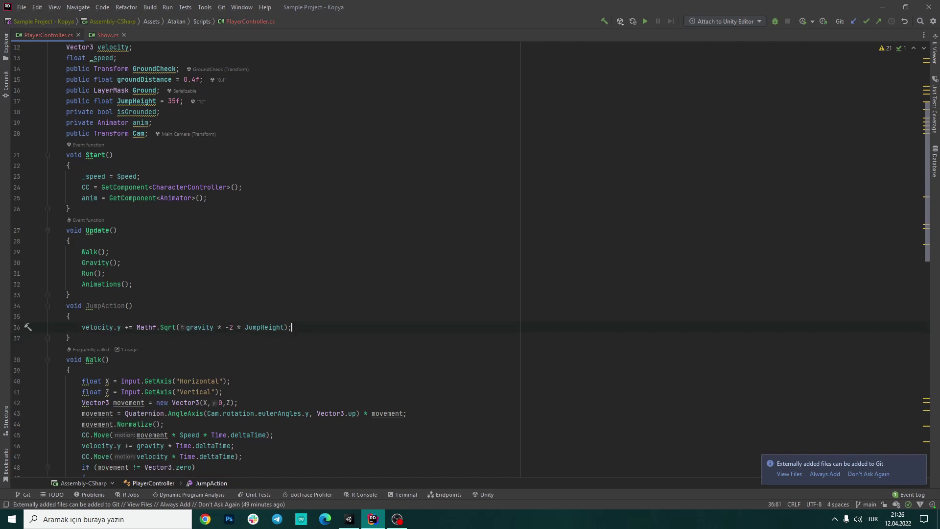